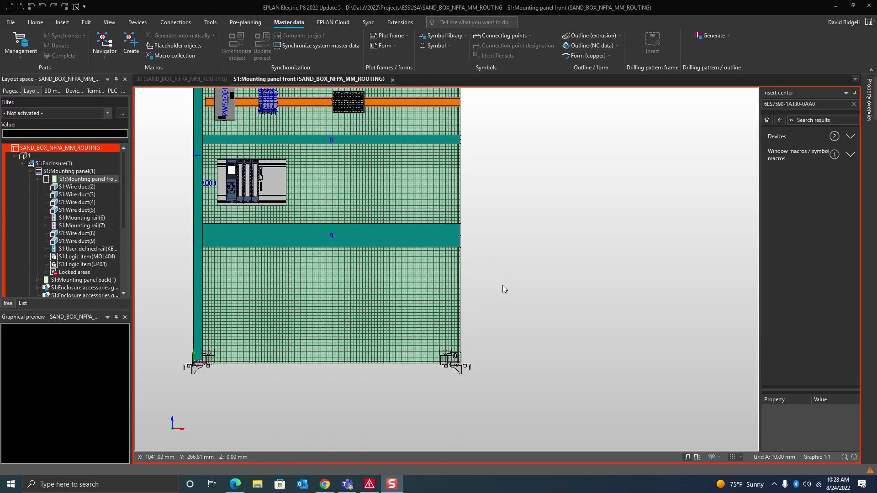
Step: Review PLC rail KE2003, then list Insert center device matches for 6ES7590-1AJ30-0AA0
{"action": "mouse_move", "coordinate": [463, 259]}
{"action": "middle_mouse_down"}
{"action": "mouse_move", "coordinate": [493, 252]}
{"action": "mouse_move", "coordinate": [551, 288]}
{"action": "mouse_move", "coordinate": [546, 330]}
{"action": "middle_mouse_up"}
{"action": "scroll", "coordinate": [492, 252], "scroll_direction": "down", "scroll_amount": 1}
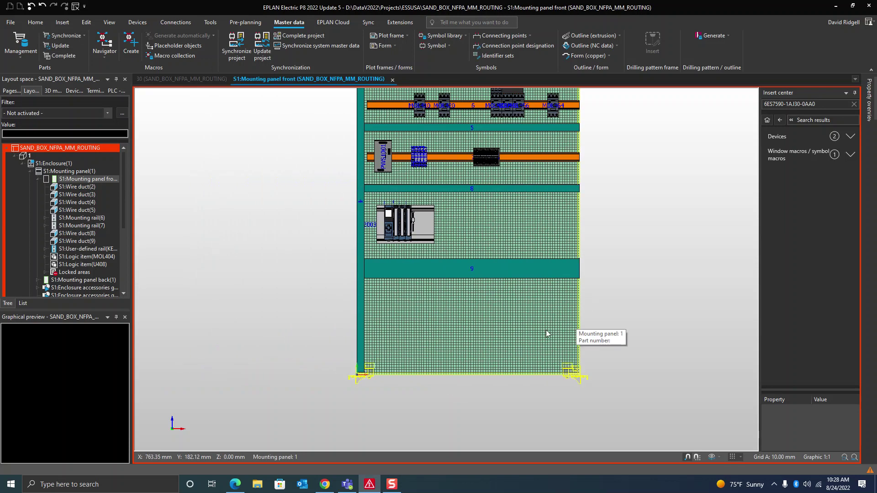
{"action": "scroll", "coordinate": [432, 302], "scroll_direction": "up", "scroll_amount": 1}
{"action": "scroll", "coordinate": [434, 249], "scroll_direction": "up", "scroll_amount": 1}
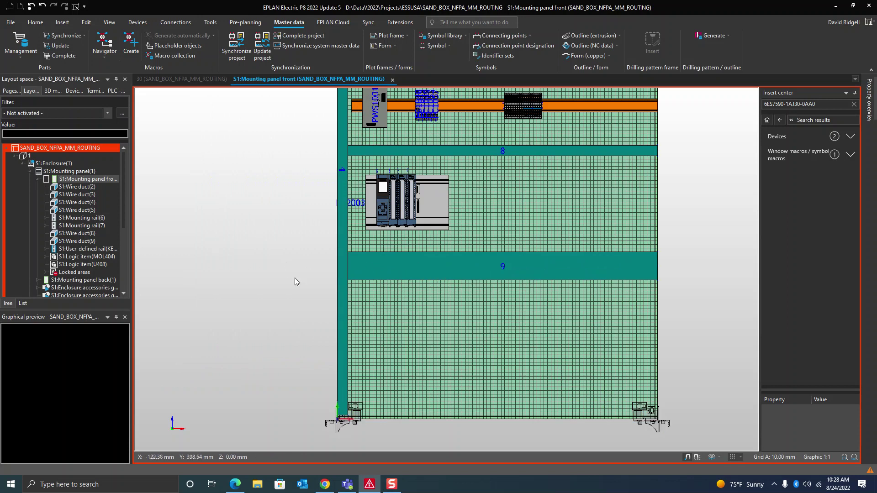
{"action": "scroll", "coordinate": [446, 226], "scroll_direction": "up", "scroll_amount": 3}
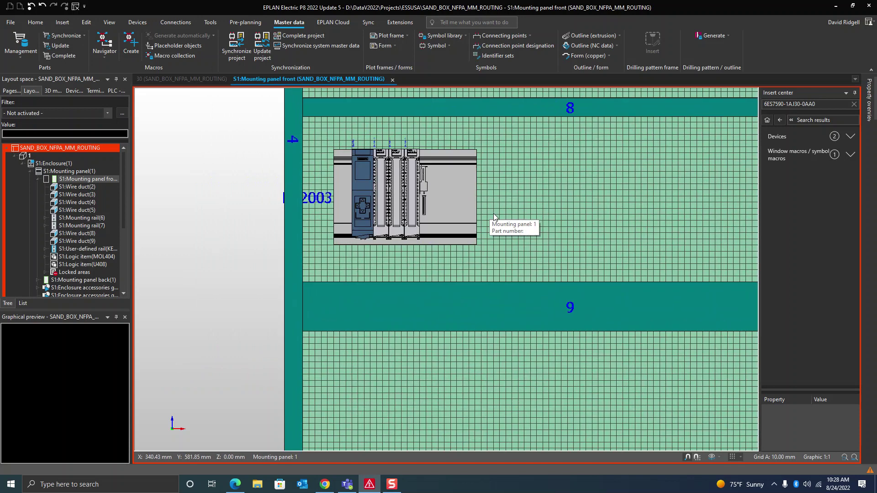
{"action": "scroll", "coordinate": [468, 235], "scroll_direction": "down", "scroll_amount": 1}
{"action": "scroll", "coordinate": [450, 235], "scroll_direction": "up", "scroll_amount": 2}
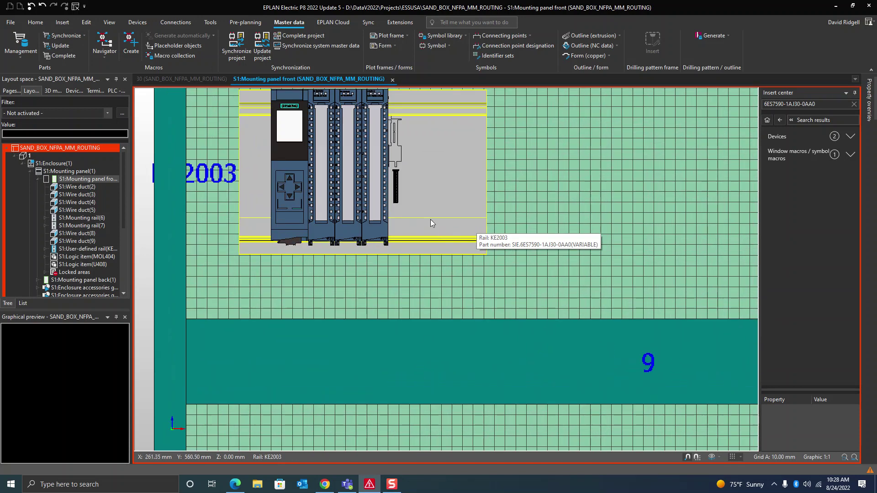
{"action": "scroll", "coordinate": [430, 220], "scroll_direction": "down", "scroll_amount": 1}
{"action": "scroll", "coordinate": [433, 206], "scroll_direction": "down", "scroll_amount": 1}
{"action": "scroll", "coordinate": [439, 154], "scroll_direction": "down", "scroll_amount": 1}
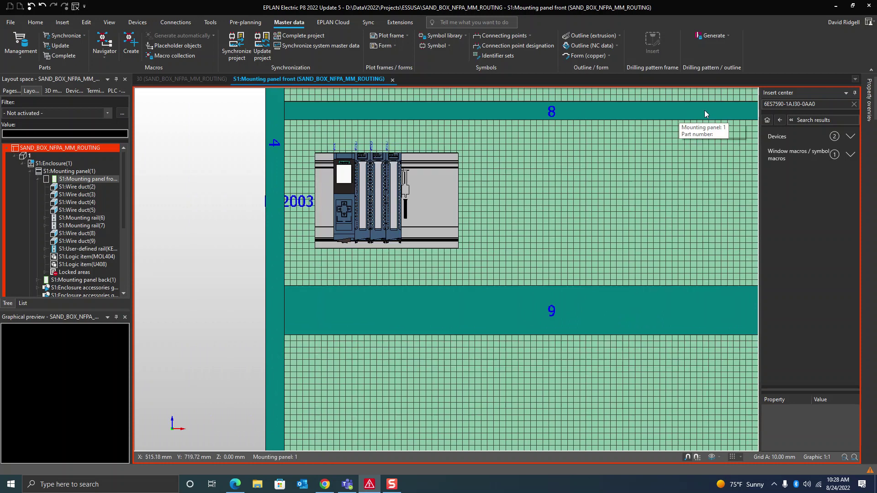
{"action": "left_click", "coordinate": [824, 105]}
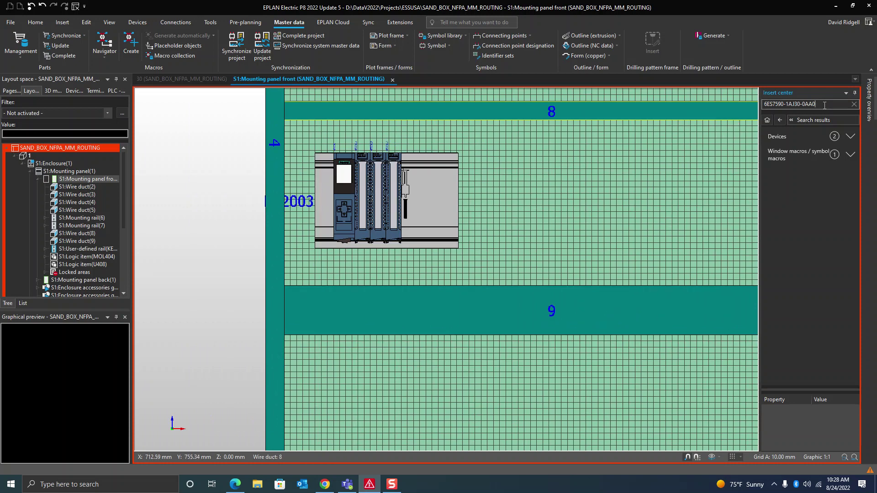
{"action": "left_click", "coordinate": [783, 137]}
Step: Bring up the Industry Mall page for the 830 mm S7-1500 rail 6ES7590-1AJ30-0AA0
{"action": "left_click", "coordinate": [230, 489]}
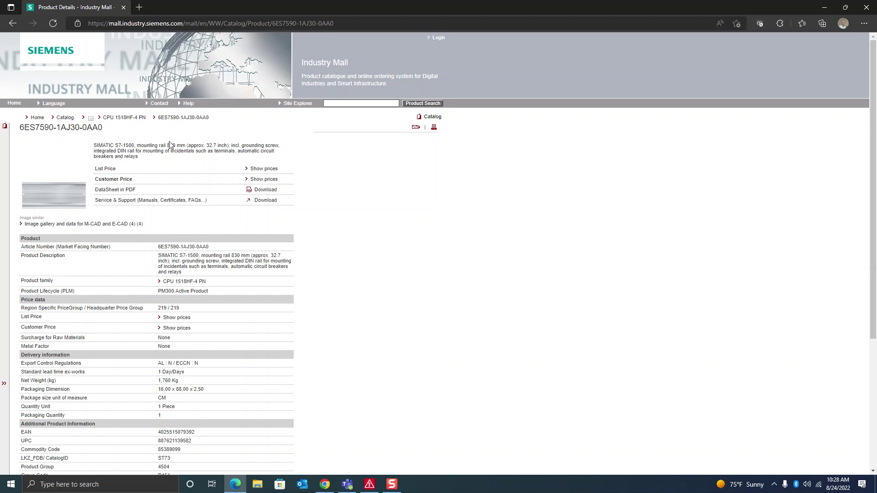
Step: Place the 6ES7590-1AJ30-0AA0 rail from below wire duct 9 to the panel's right edge
{"action": "left_click", "coordinate": [826, 11]}
{"action": "scroll", "coordinate": [406, 329], "scroll_direction": "down", "scroll_amount": 3}
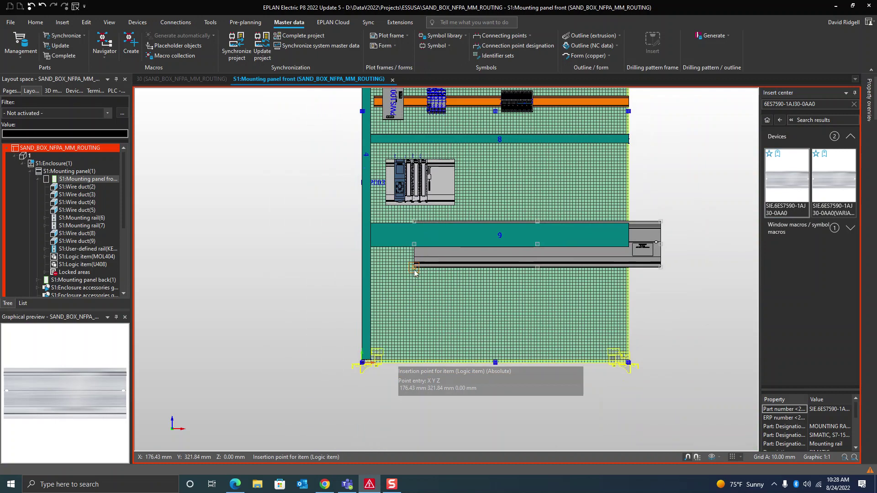
{"action": "scroll", "coordinate": [384, 313], "scroll_direction": "up", "scroll_amount": 2}
{"action": "scroll", "coordinate": [371, 327], "scroll_direction": "down", "scroll_amount": 1}
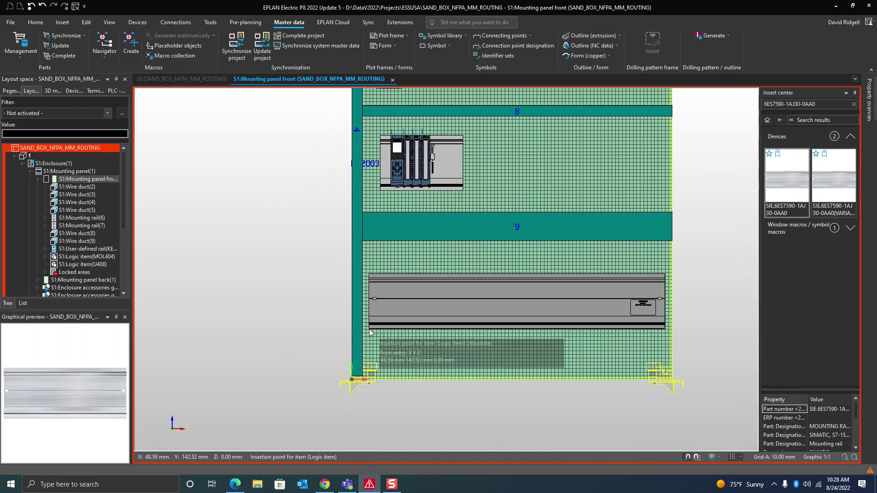
{"action": "left_click", "coordinate": [370, 333]}
{"action": "scroll", "coordinate": [574, 292], "scroll_direction": "up", "scroll_amount": 2}
{"action": "middle_click_drag", "start_coordinate": [598, 298], "coordinate": [320, 298]}
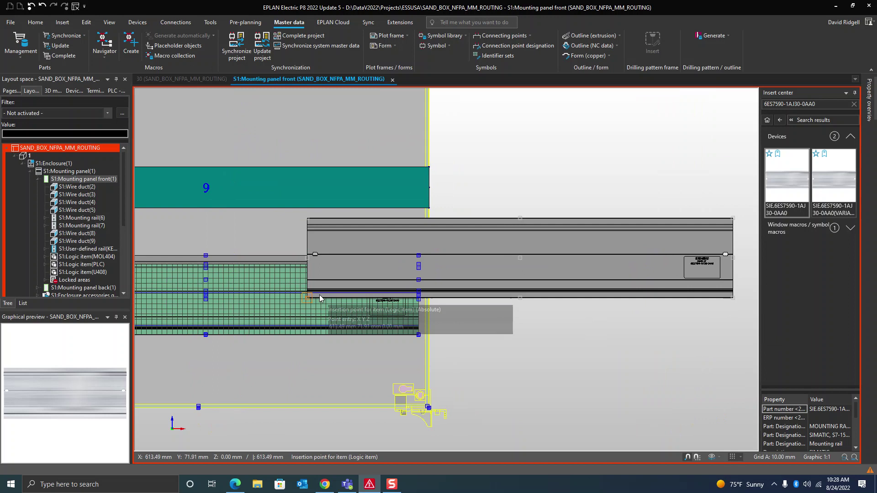
{"action": "left_click", "coordinate": [320, 299]}
{"action": "scroll", "coordinate": [382, 295], "scroll_direction": "down", "scroll_amount": 2}
{"action": "scroll", "coordinate": [321, 279], "scroll_direction": "up", "scroll_amount": 2}
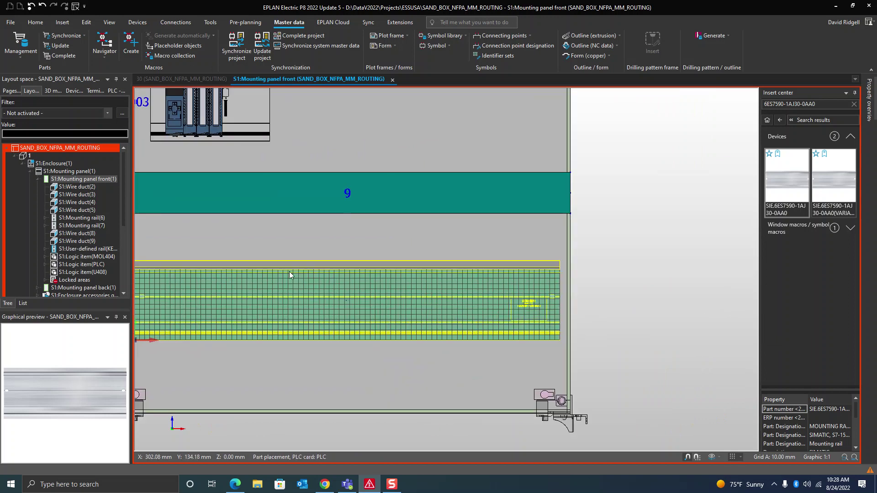
{"action": "scroll", "coordinate": [289, 274], "scroll_direction": "down", "scroll_amount": 2}
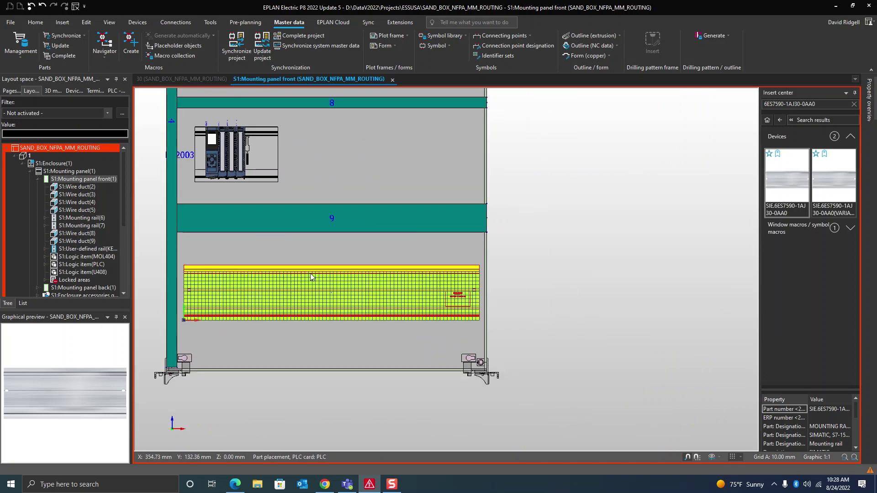
{"action": "scroll", "coordinate": [388, 276], "scroll_direction": "down", "scroll_amount": 1}
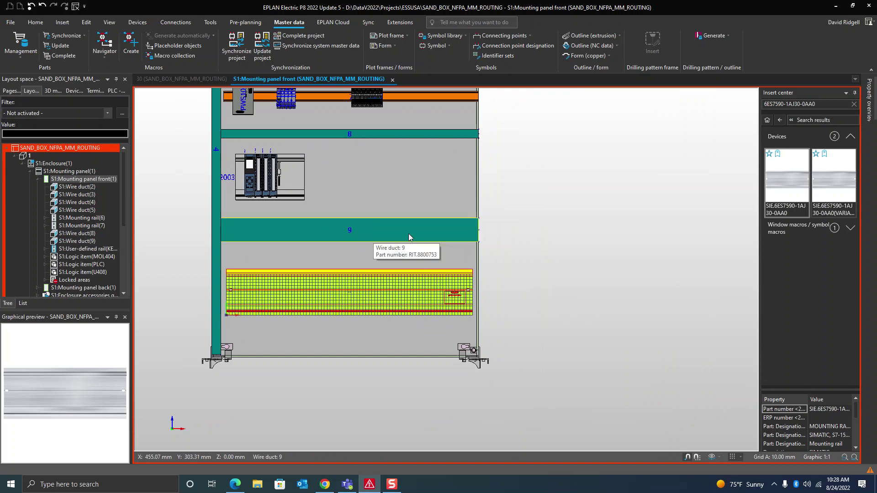
{"action": "left_click", "coordinate": [86, 22]}
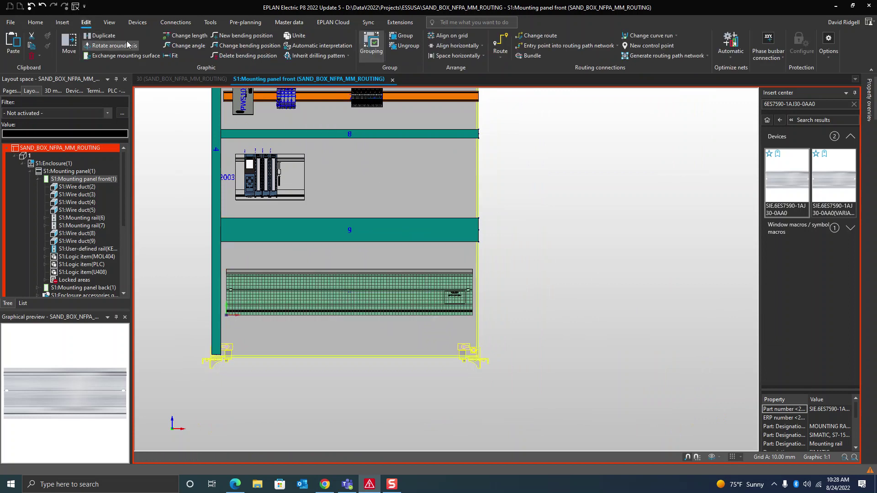
Step: Try shortening wire duct 9 with Change length, then undo it
{"action": "left_click", "coordinate": [191, 41]}
{"action": "left_click", "coordinate": [438, 232]}
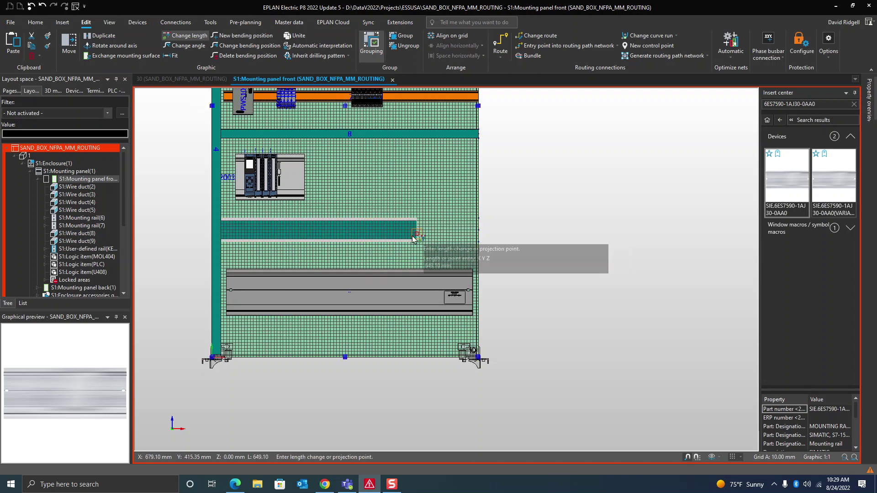
{"action": "left_click", "coordinate": [408, 239]}
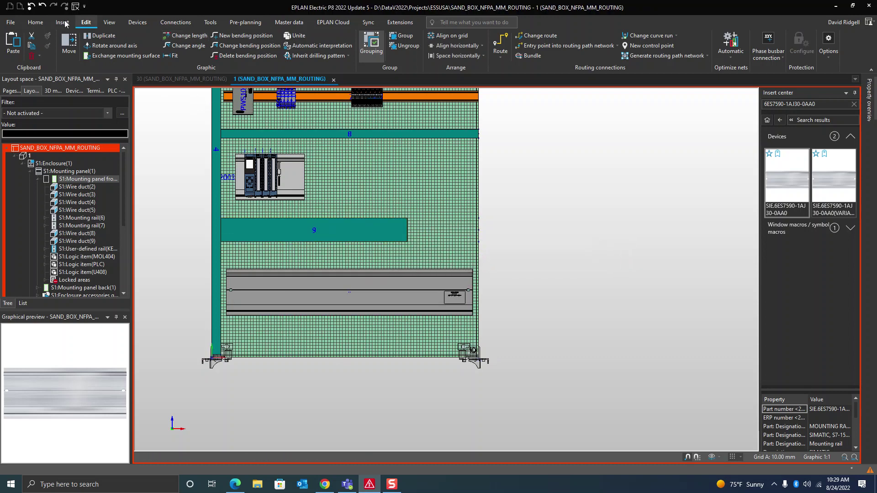
{"action": "left_click", "coordinate": [42, 7]}
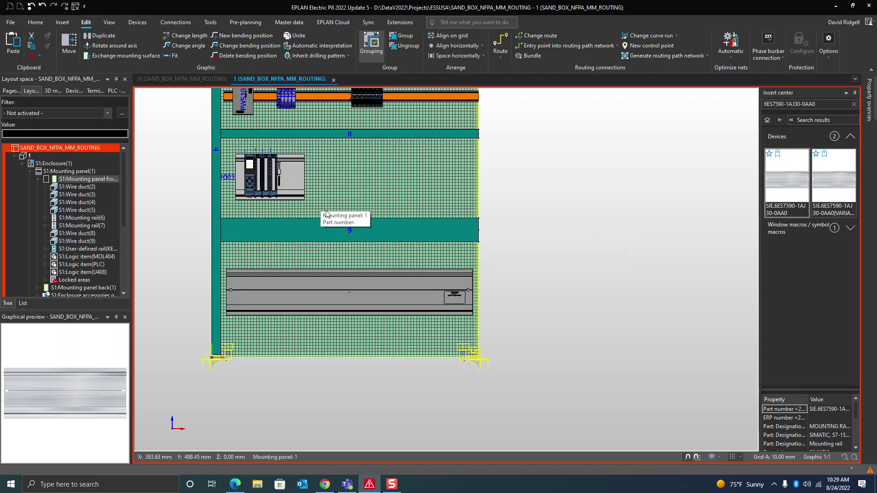
Step: Select the newly placed mounting rail and start changing its length
{"action": "left_click", "coordinate": [407, 275]}
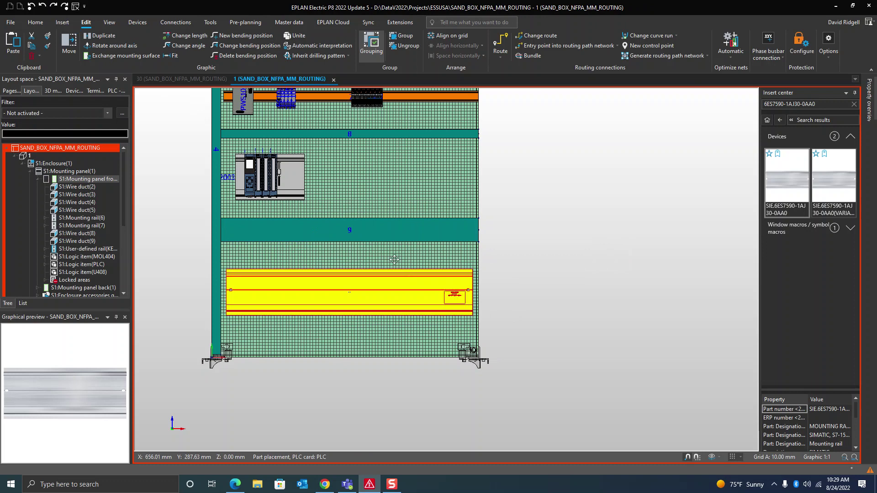
{"action": "left_click", "coordinate": [189, 40]}
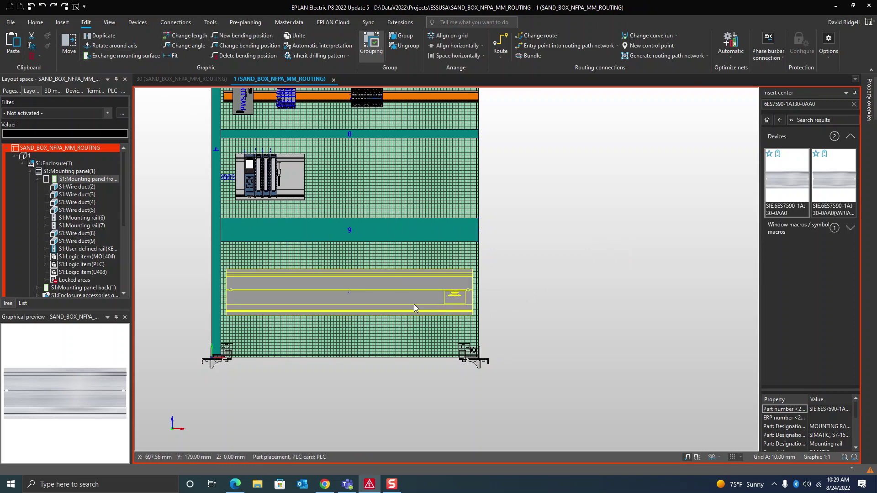
{"action": "scroll", "coordinate": [393, 262], "scroll_direction": "up", "scroll_amount": 4}
{"action": "scroll", "coordinate": [419, 248], "scroll_direction": "down", "scroll_amount": 2}
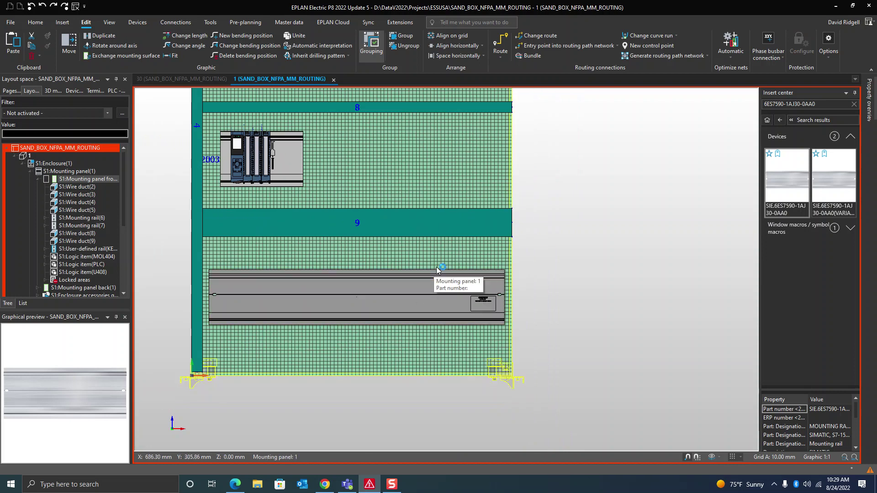
{"action": "scroll", "coordinate": [437, 270], "scroll_direction": "up", "scroll_amount": 1}
{"action": "scroll", "coordinate": [501, 307], "scroll_direction": "down", "scroll_amount": 2}
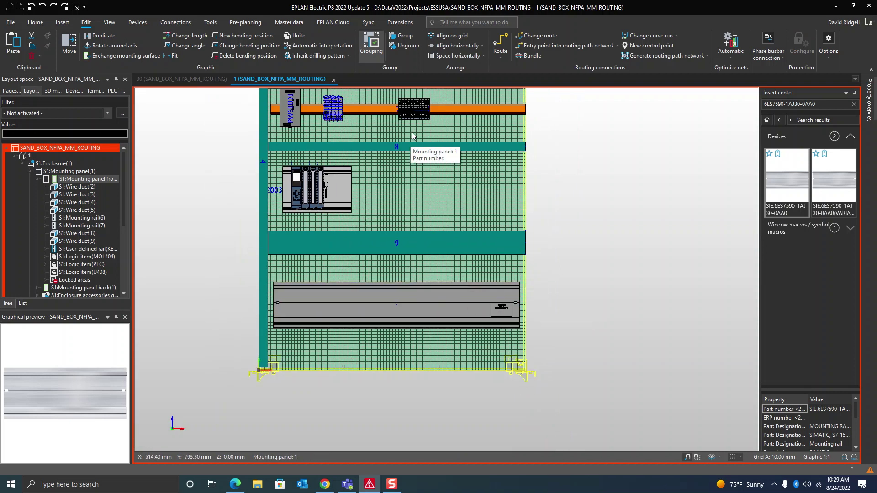
{"action": "scroll", "coordinate": [245, 161], "scroll_direction": "up", "scroll_amount": 2}
{"action": "scroll", "coordinate": [294, 172], "scroll_direction": "up", "scroll_amount": 3}
Step: Zoom in on the panel and select the PLC mounting rail below wire duct 9
{"action": "scroll", "coordinate": [435, 389], "scroll_direction": "down", "scroll_amount": 2}
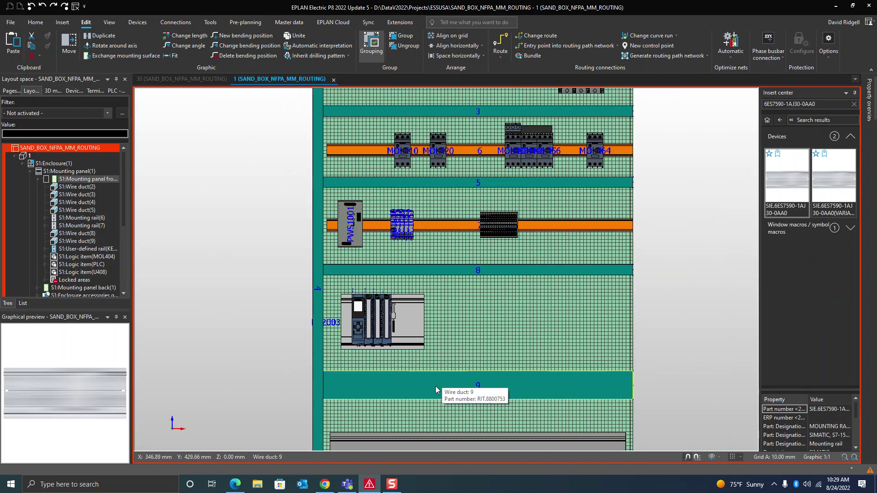
{"action": "scroll", "coordinate": [436, 390], "scroll_direction": "up", "scroll_amount": 3}
{"action": "scroll", "coordinate": [363, 314], "scroll_direction": "up", "scroll_amount": 2}
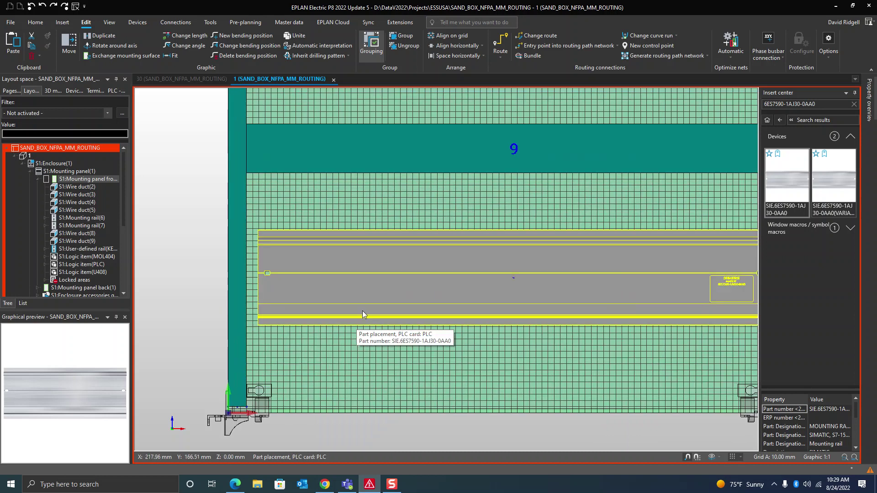
{"action": "scroll", "coordinate": [363, 314], "scroll_direction": "down", "scroll_amount": 2}
{"action": "scroll", "coordinate": [424, 298], "scroll_direction": "up", "scroll_amount": 2}
{"action": "scroll", "coordinate": [402, 319], "scroll_direction": "down", "scroll_amount": 1}
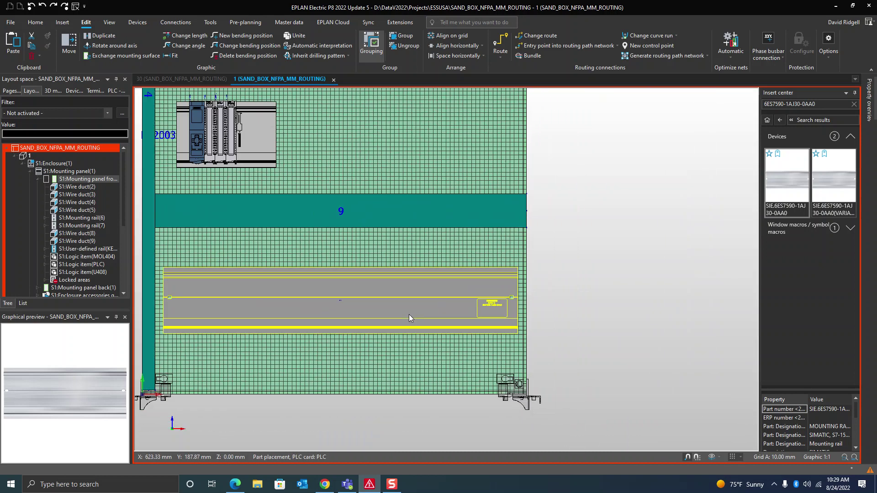
{"action": "left_click", "coordinate": [409, 318]}
{"action": "scroll", "coordinate": [575, 321], "scroll_direction": "down", "scroll_amount": 2}
{"action": "scroll", "coordinate": [579, 319], "scroll_direction": "up", "scroll_amount": 1}
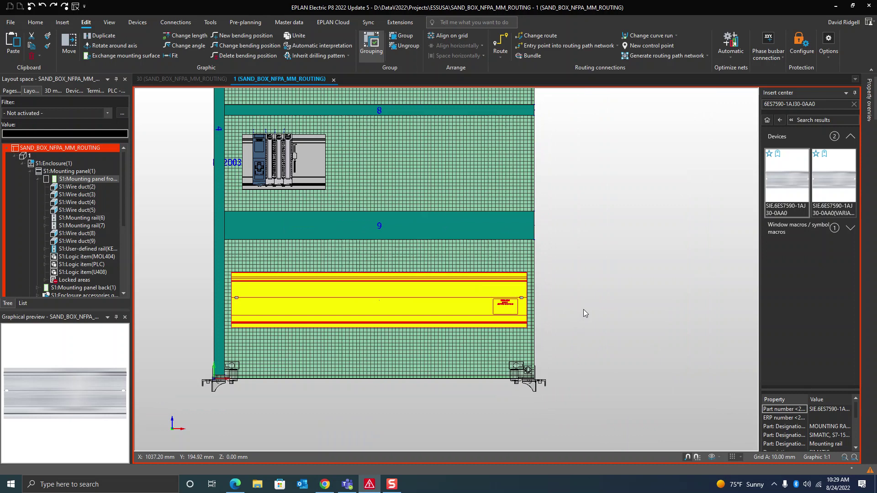
Step: Delete the PLC rail and open outline SIE.6ES7590-1AF30-0AA0-Copy.fc2 for editing
{"action": "key", "text": "Delete"}
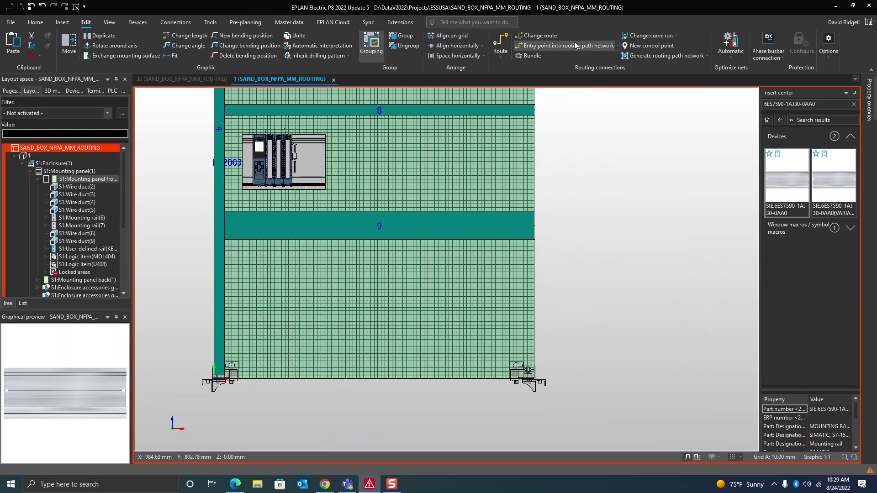
{"action": "left_click", "coordinate": [283, 22]}
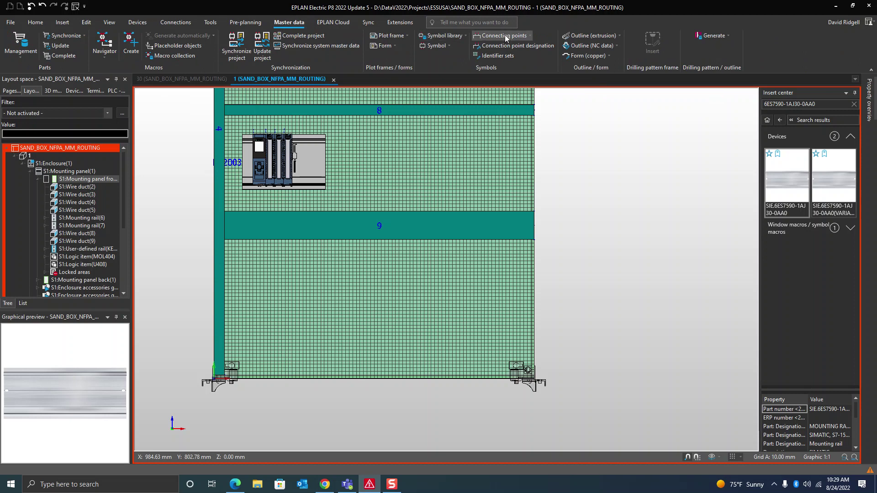
{"action": "left_click", "coordinate": [591, 35]}
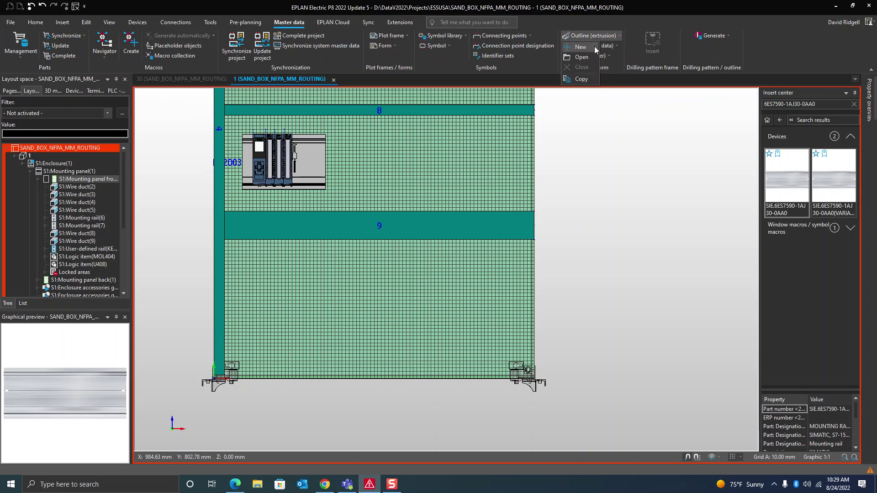
{"action": "left_click", "coordinate": [587, 57]}
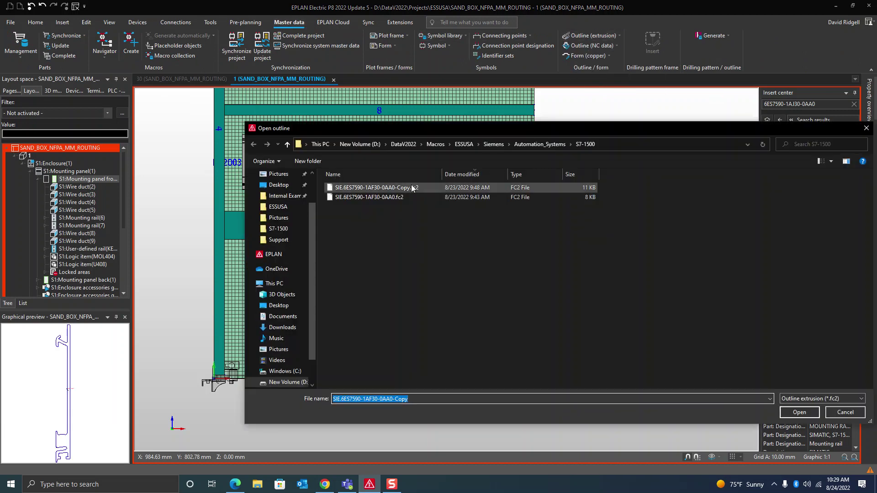
{"action": "double_click", "coordinate": [409, 189]}
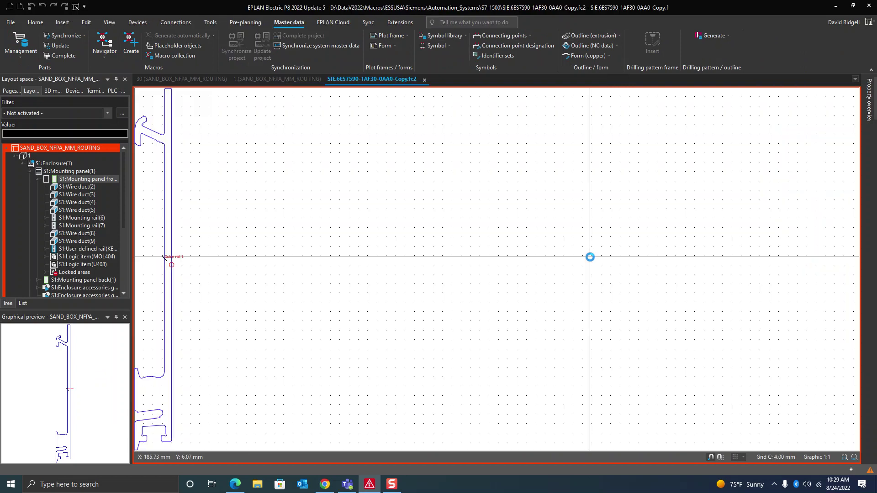
Step: Zoom in on the Guide rail 1 point of the outline, then close the outline file
{"action": "scroll", "coordinate": [204, 274], "scroll_direction": "up", "scroll_amount": 5}
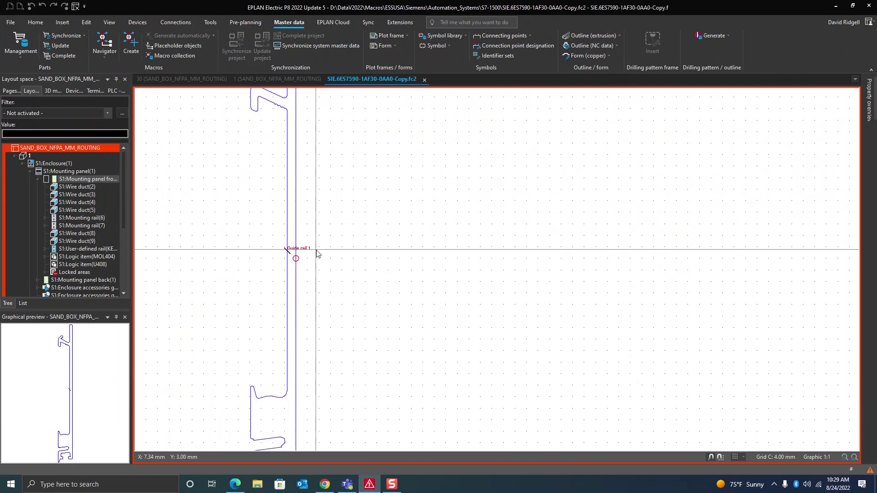
{"action": "scroll", "coordinate": [343, 317], "scroll_direction": "down", "scroll_amount": 3}
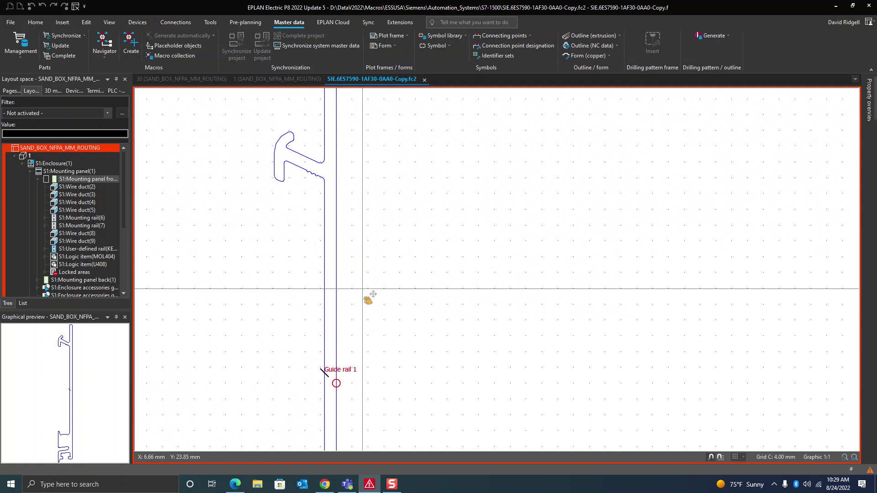
{"action": "scroll", "coordinate": [351, 187], "scroll_direction": "down", "scroll_amount": 3}
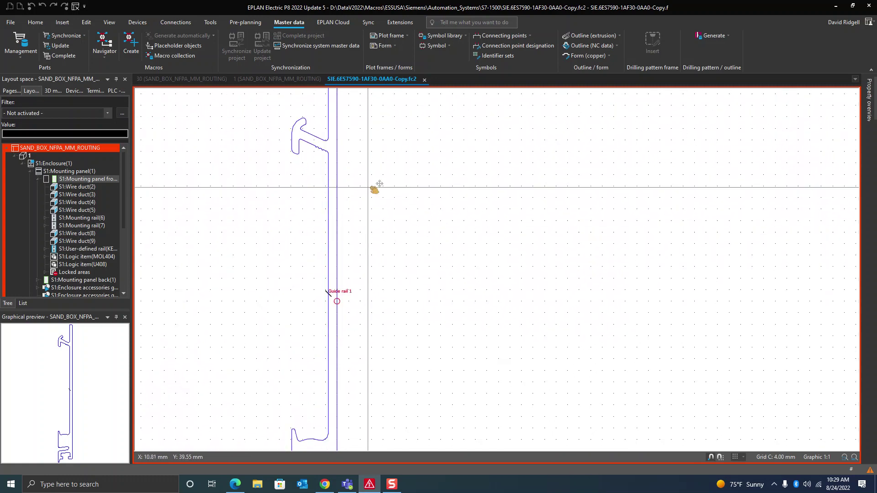
{"action": "scroll", "coordinate": [328, 372], "scroll_direction": "up", "scroll_amount": 3}
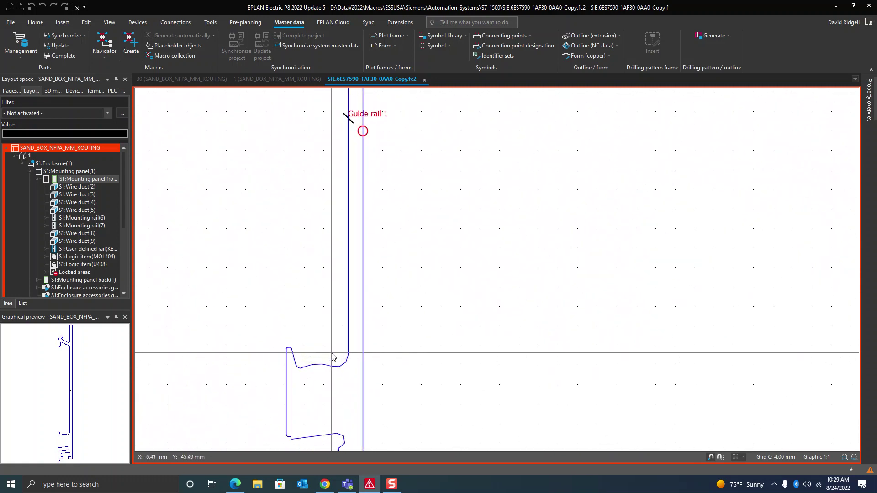
{"action": "scroll", "coordinate": [360, 339], "scroll_direction": "down", "scroll_amount": 2}
{"action": "scroll", "coordinate": [343, 244], "scroll_direction": "up", "scroll_amount": 5}
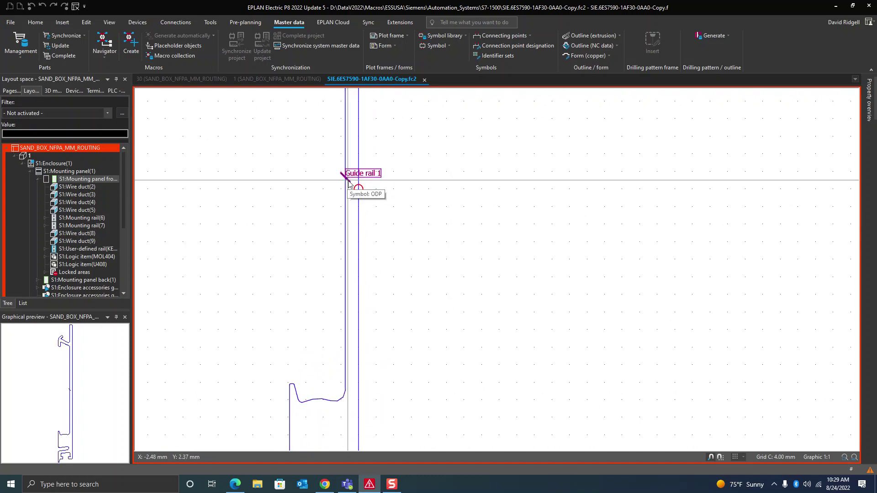
{"action": "scroll", "coordinate": [389, 226], "scroll_direction": "up", "scroll_amount": 4}
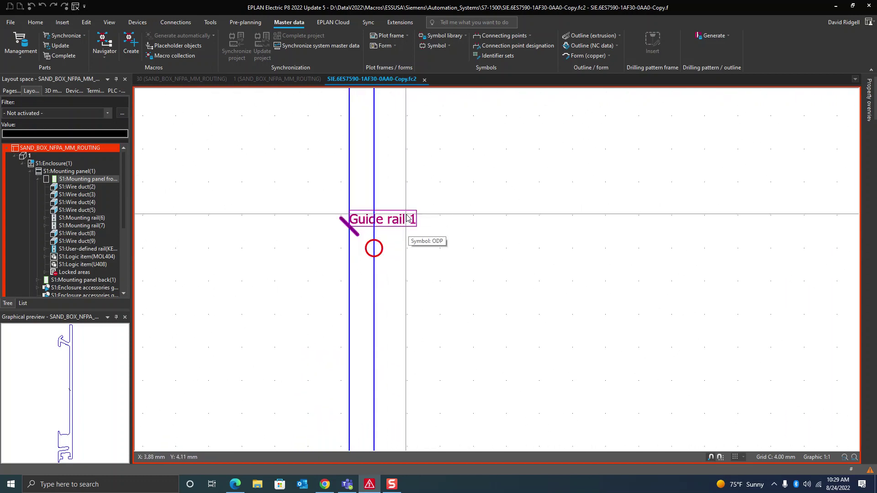
{"action": "scroll", "coordinate": [408, 221], "scroll_direction": "down", "scroll_amount": 4}
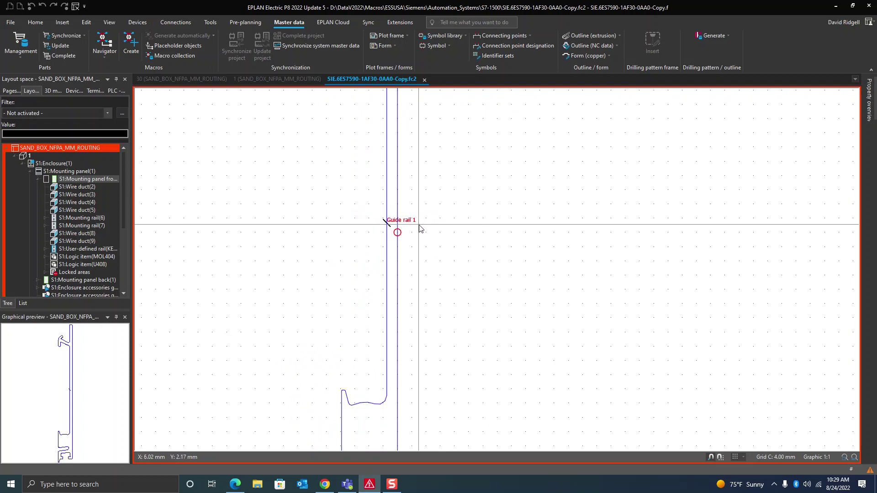
{"action": "scroll", "coordinate": [431, 178], "scroll_direction": "down", "scroll_amount": 1}
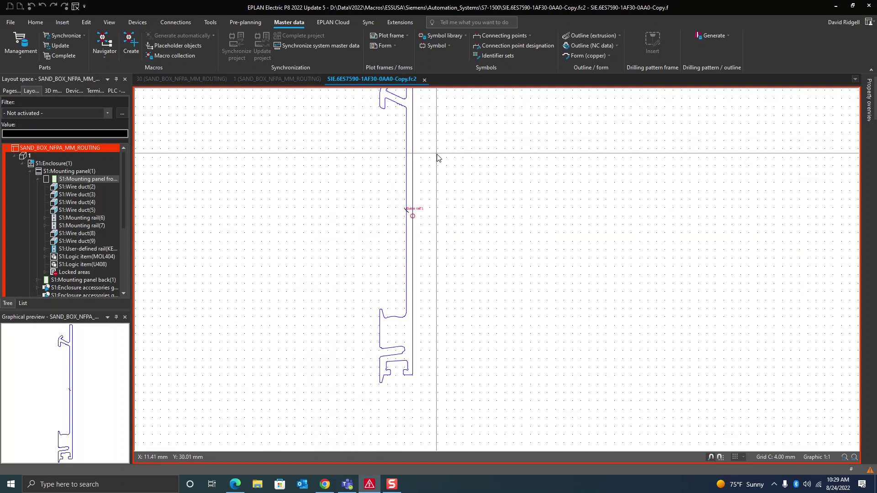
{"action": "left_click", "coordinate": [424, 80]}
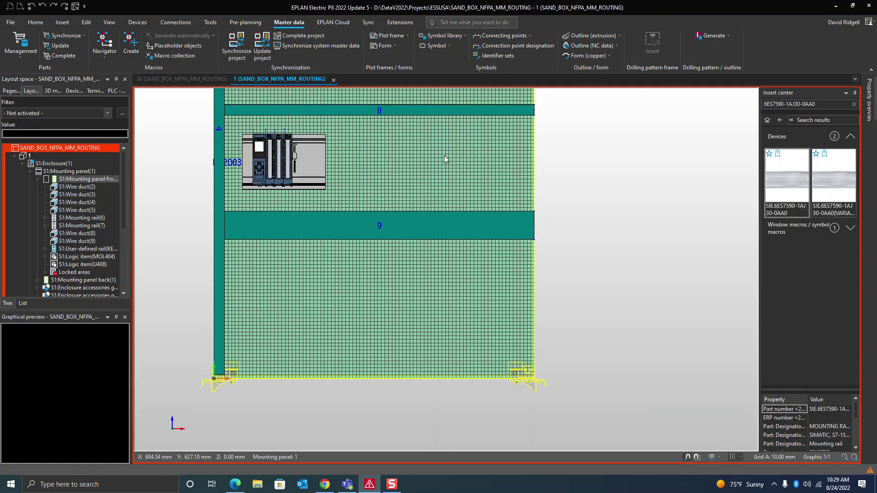
Step: Open Parts management and search for part 6ES7590-1AJ30-0AA0
{"action": "left_click", "coordinate": [20, 42]}
{"action": "left_click", "coordinate": [88, 76]}
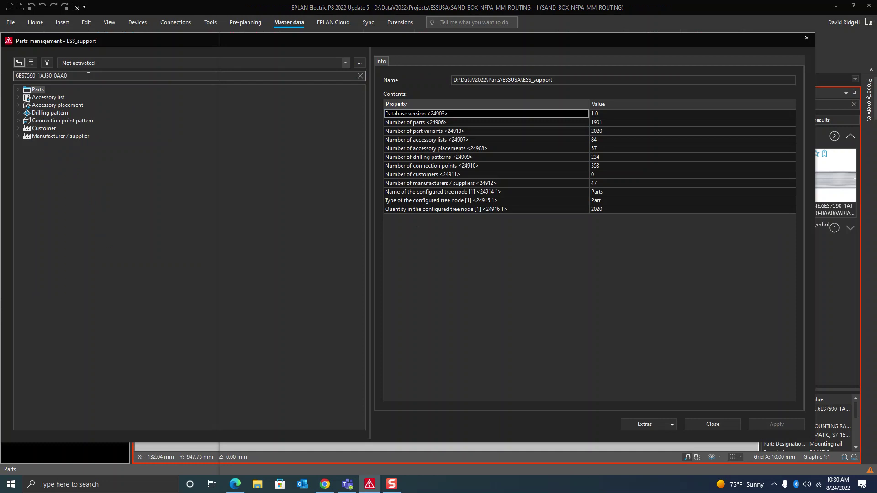
{"action": "key", "text": "Return"}
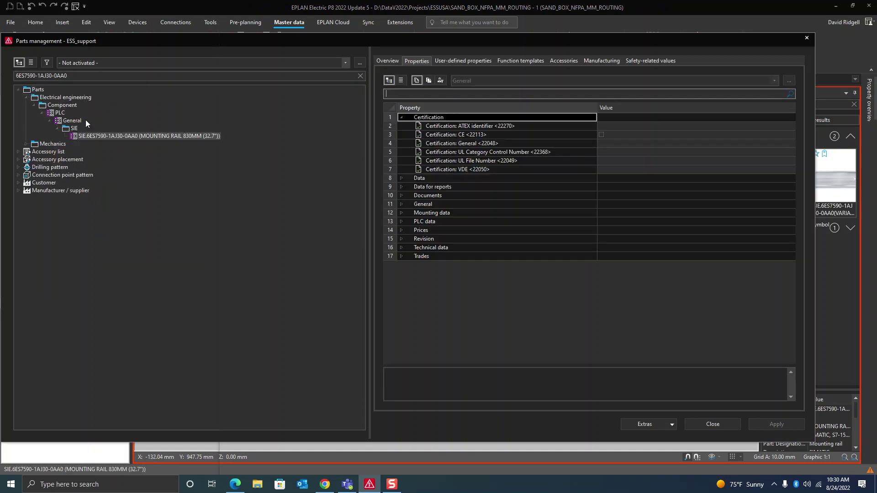
{"action": "left_click", "coordinate": [94, 135]}
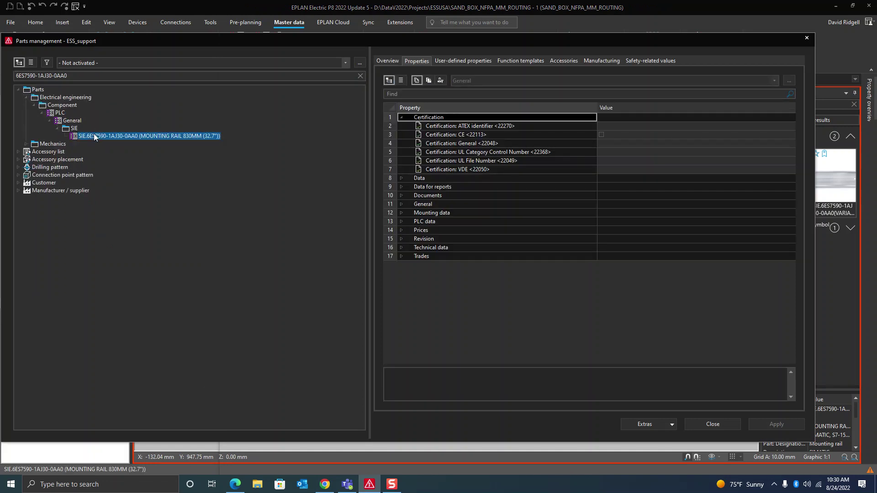
Step: Expand Mechanics > Component > User-defined rail > General > SIE and select the VARIABLE rail part
{"action": "left_click", "coordinate": [28, 144]}
{"action": "left_click", "coordinate": [35, 152]}
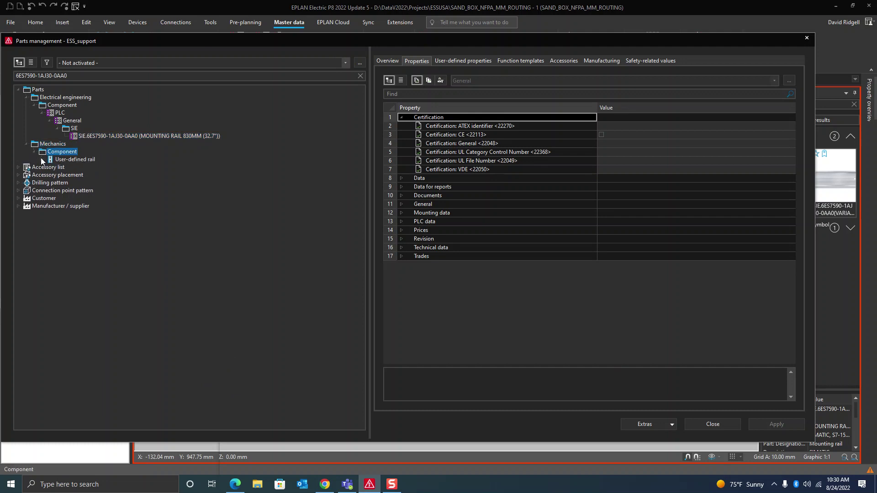
{"action": "left_click", "coordinate": [42, 160]}
{"action": "left_click", "coordinate": [50, 167]}
{"action": "left_click", "coordinate": [58, 175]}
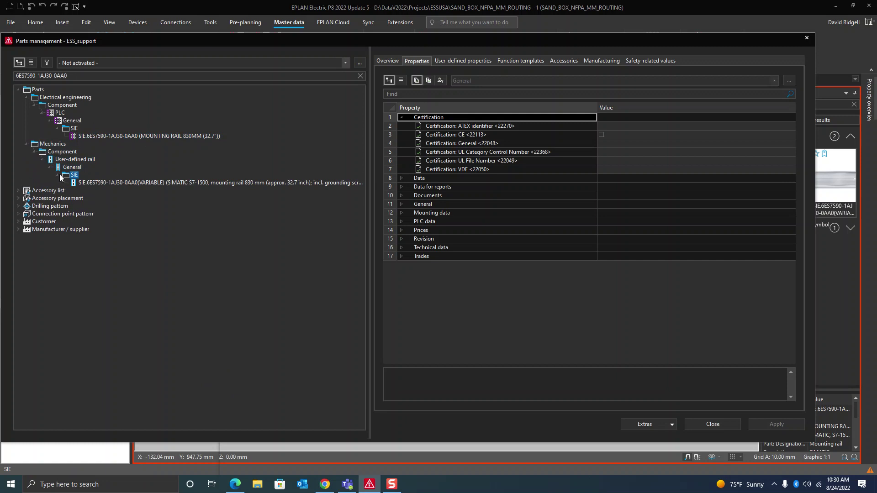
{"action": "left_click", "coordinate": [62, 160]}
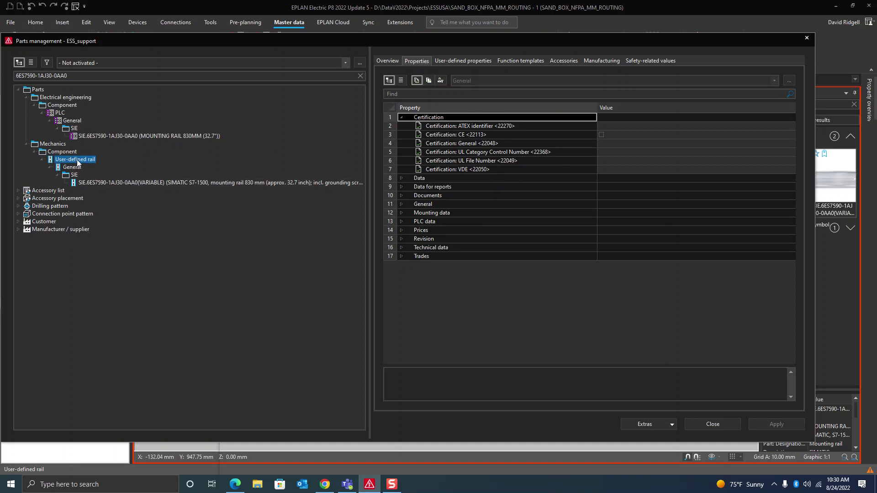
{"action": "left_click", "coordinate": [100, 181]}
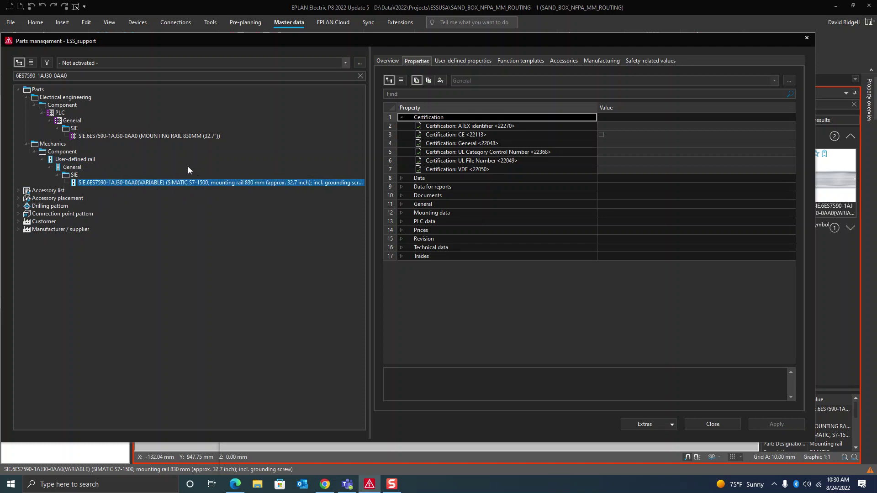
Step: Review the rail's graphical macro and confirm its 830.00 mm delivery length, then close Parts management
{"action": "left_click", "coordinate": [418, 93]}
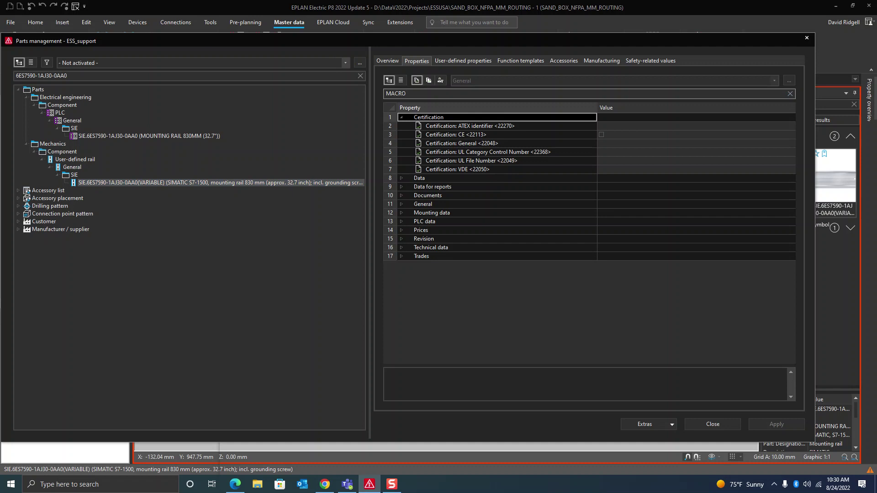
{"action": "left_click", "coordinate": [401, 135]}
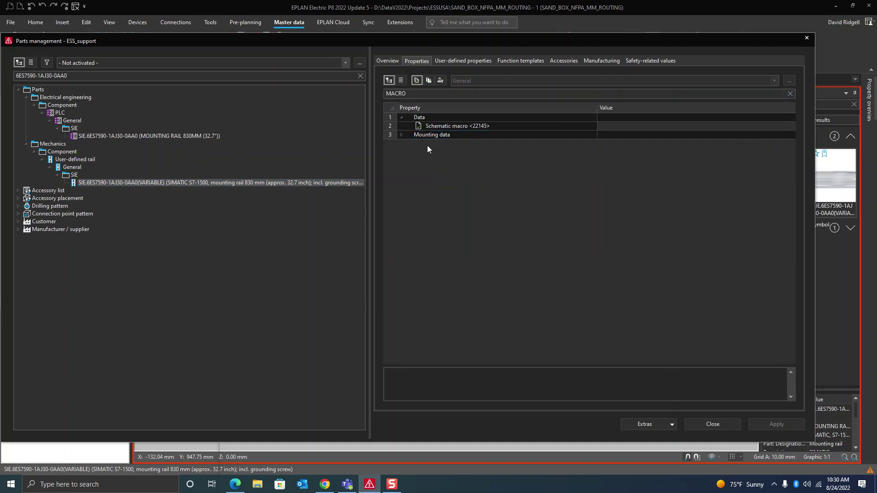
{"action": "left_click", "coordinate": [408, 136]}
{"action": "left_click", "coordinate": [401, 136]}
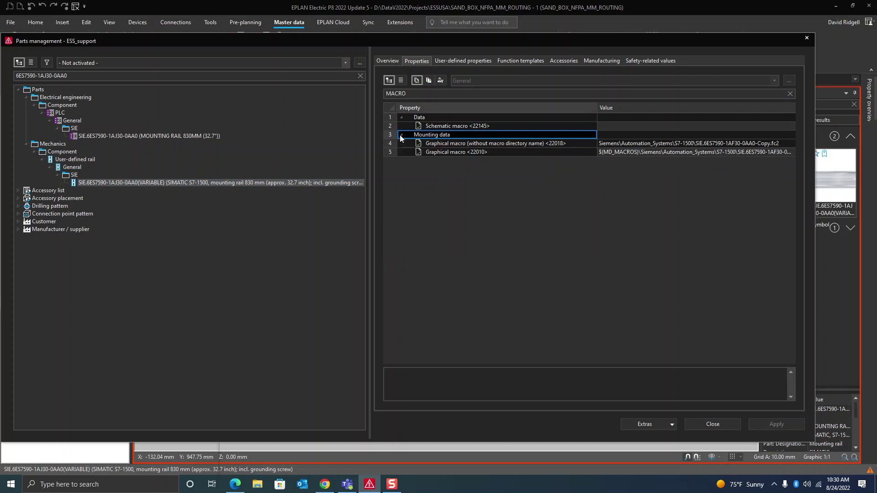
{"action": "left_click", "coordinate": [630, 152]}
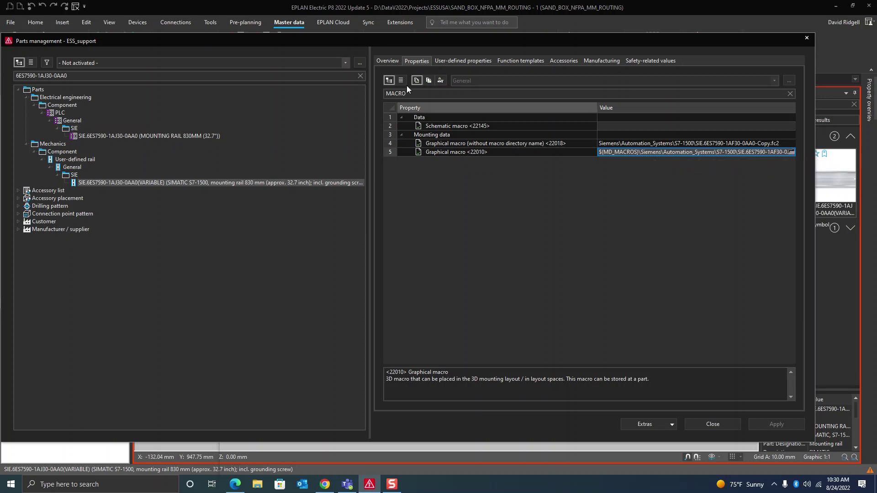
{"action": "double_click", "coordinate": [423, 95]}
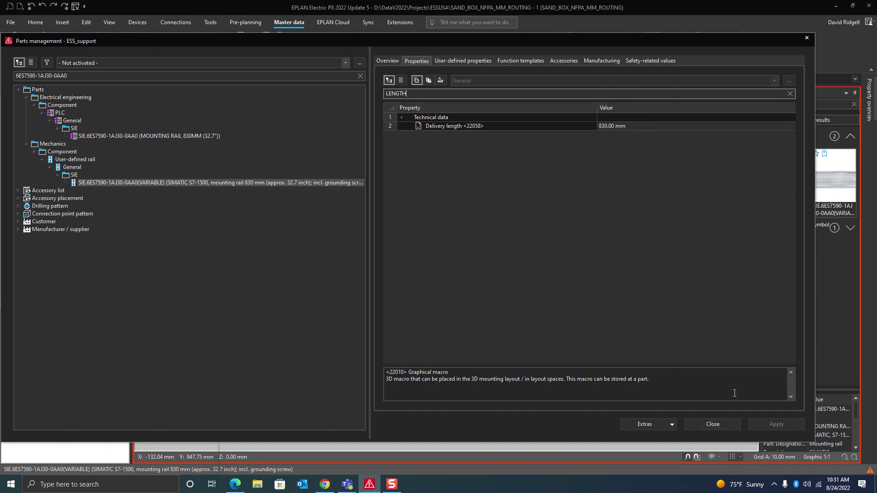
{"action": "left_click", "coordinate": [712, 425]}
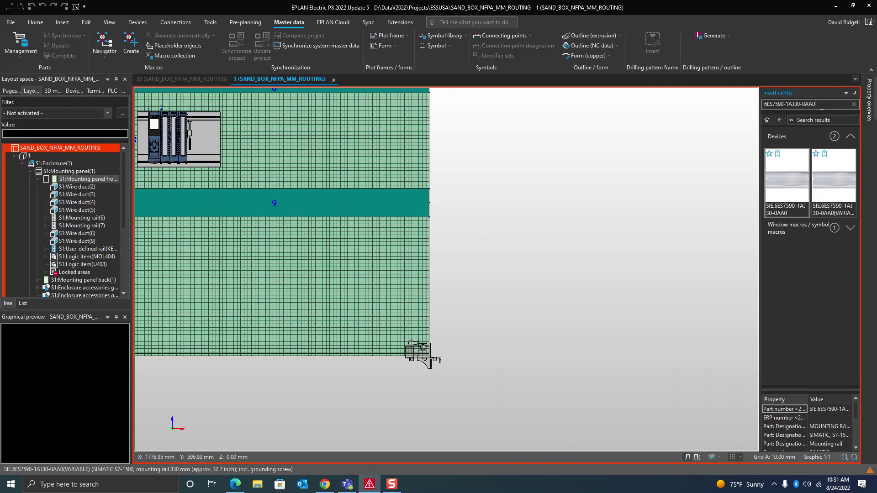
Step: Place SIE.6ES7590-1AJ30-0AA0(VARIABLE) below wire duct 9, ending at about 415 mm
{"action": "scroll", "coordinate": [536, 247], "scroll_direction": "down", "scroll_amount": 1}
{"action": "left_click", "coordinate": [831, 184]}
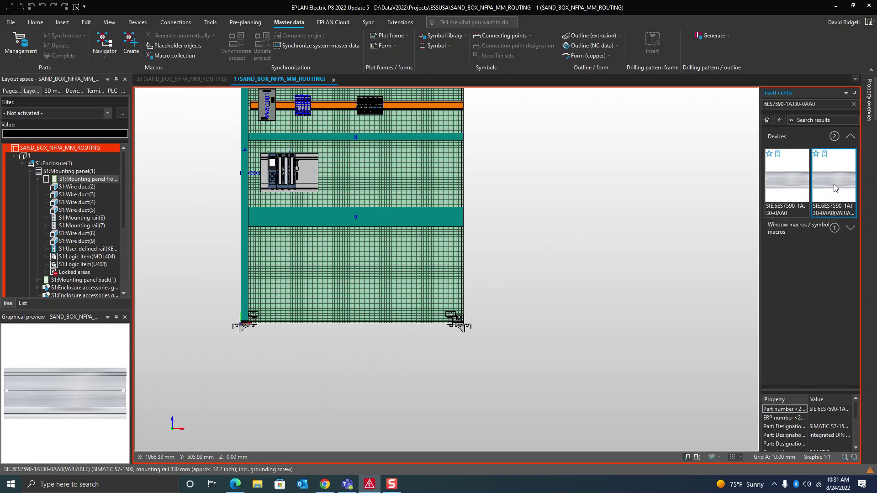
{"action": "left_click_drag", "start_coordinate": [829, 184], "coordinate": [363, 232]}
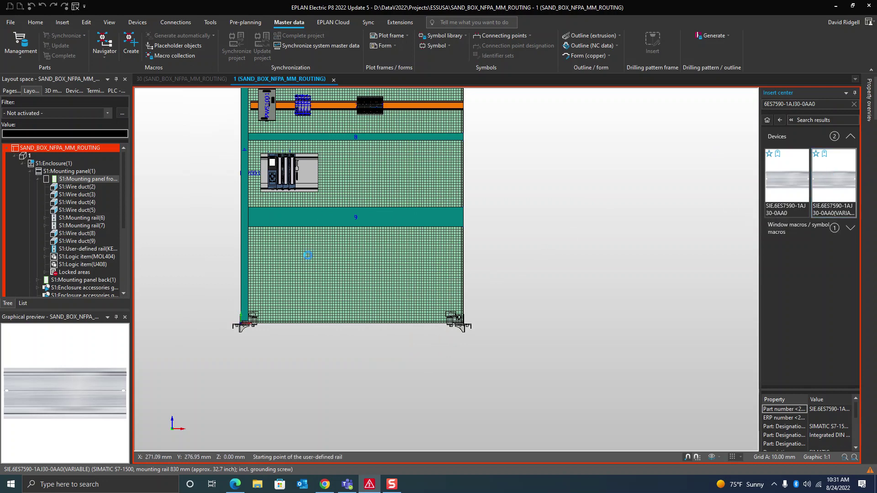
{"action": "scroll", "coordinate": [274, 260], "scroll_direction": "up", "scroll_amount": 4}
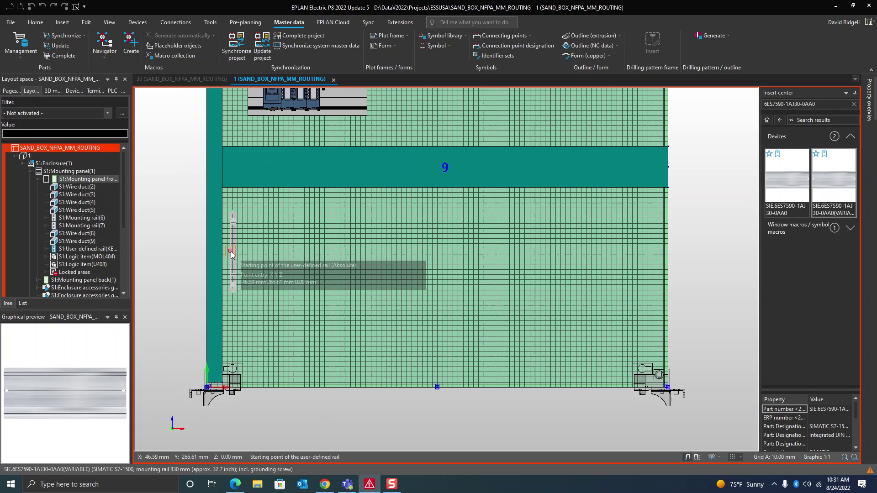
{"action": "left_click", "coordinate": [230, 251]}
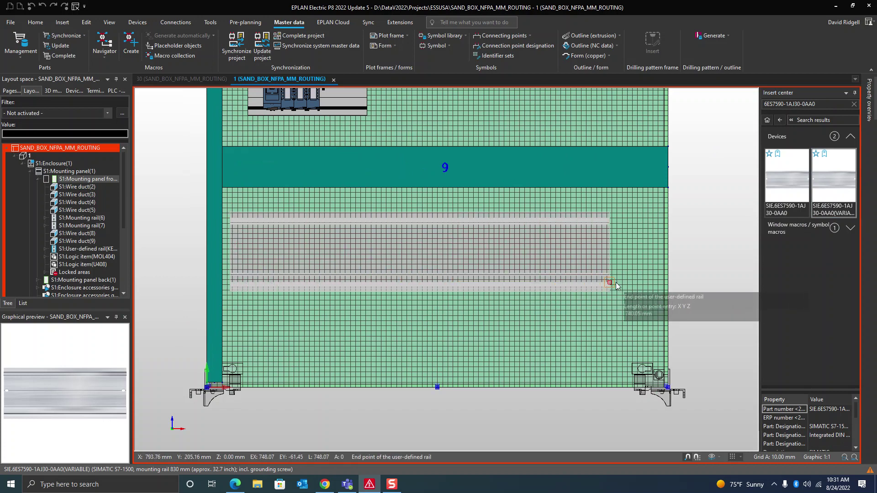
{"action": "scroll", "coordinate": [676, 278], "scroll_direction": "up", "scroll_amount": 3}
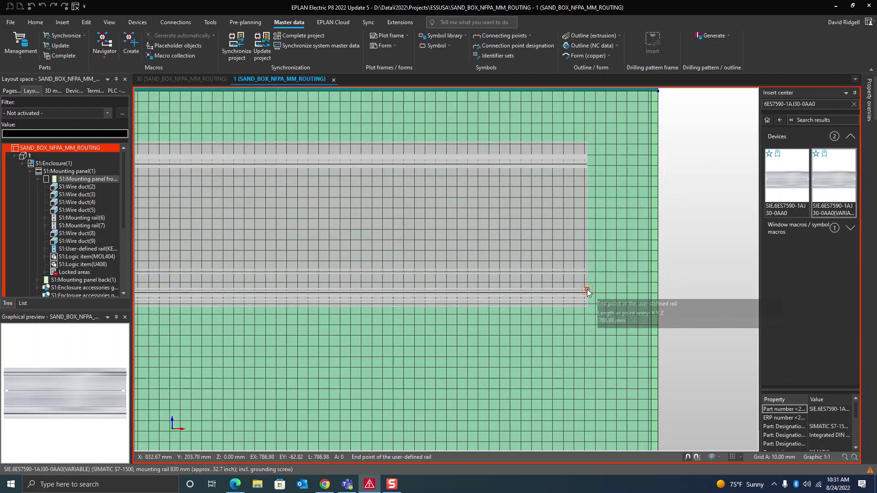
{"action": "scroll", "coordinate": [672, 284], "scroll_direction": "down", "scroll_amount": 1}
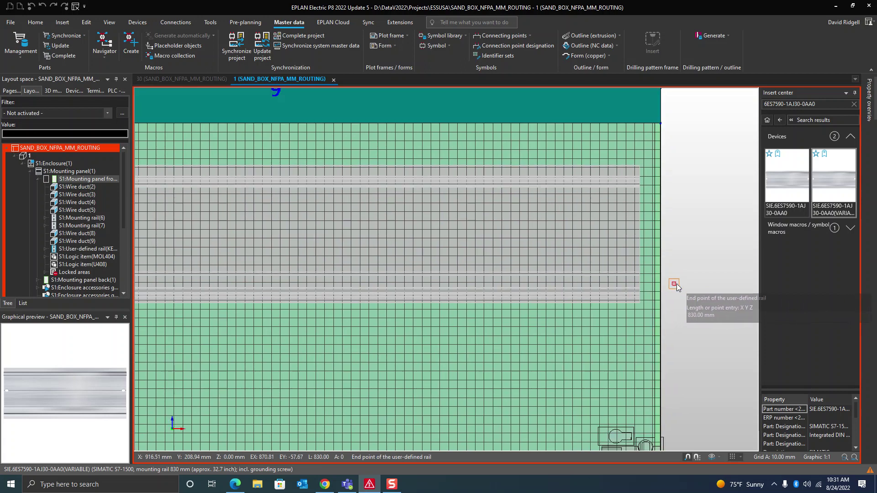
{"action": "scroll", "coordinate": [676, 284], "scroll_direction": "down", "scroll_amount": 2}
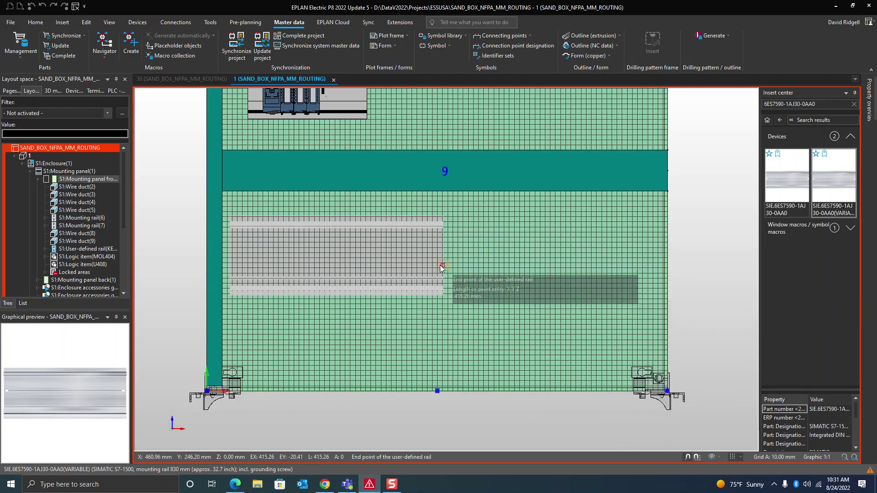
{"action": "left_click", "coordinate": [441, 264]}
{"action": "scroll", "coordinate": [435, 273], "scroll_direction": "down", "scroll_amount": 1}
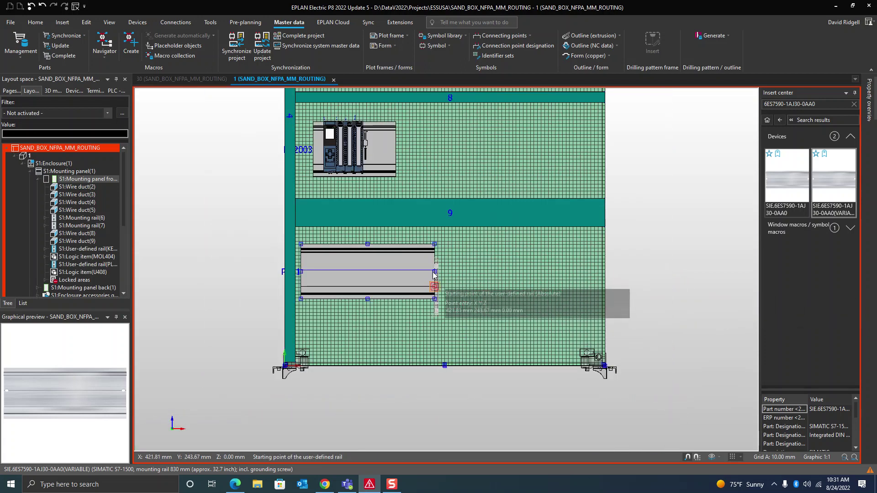
{"action": "key", "text": "Escape"}
Step: Change the length of rail PLC1, extending its end to about 830 mm
{"action": "left_click", "coordinate": [86, 22]}
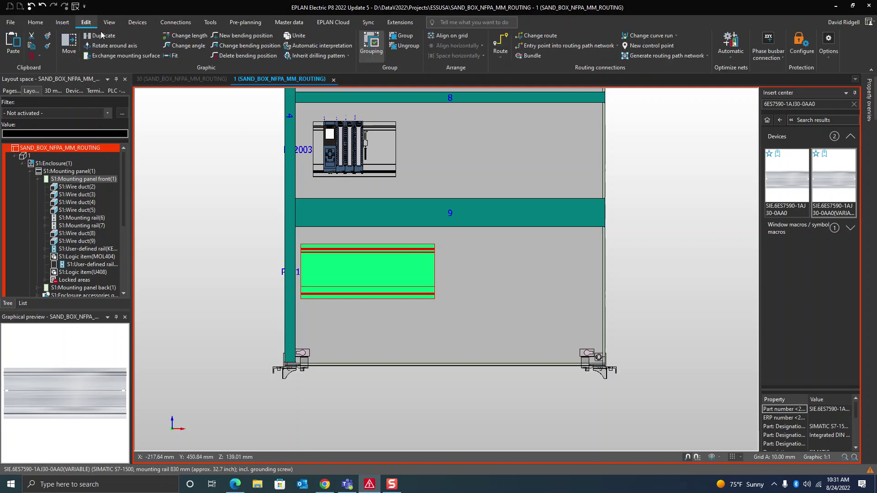
{"action": "left_click", "coordinate": [185, 35]}
{"action": "left_click", "coordinate": [424, 279]}
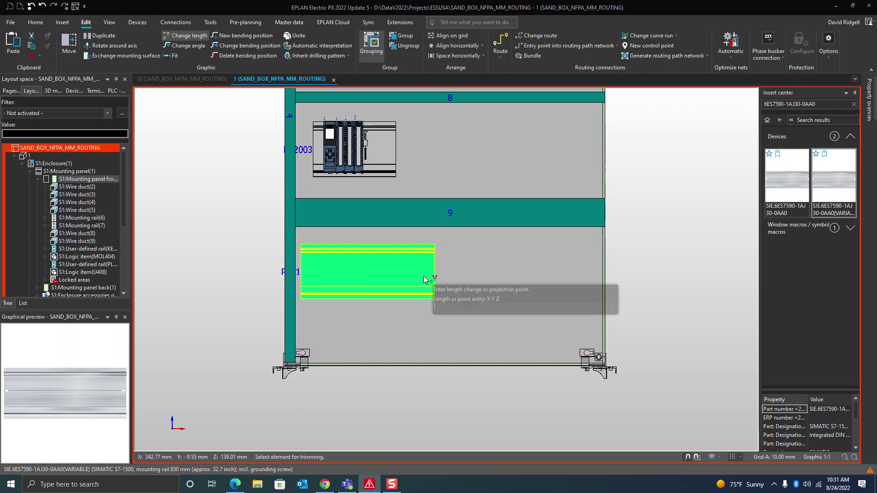
{"action": "scroll", "coordinate": [604, 290], "scroll_direction": "up", "scroll_amount": 1}
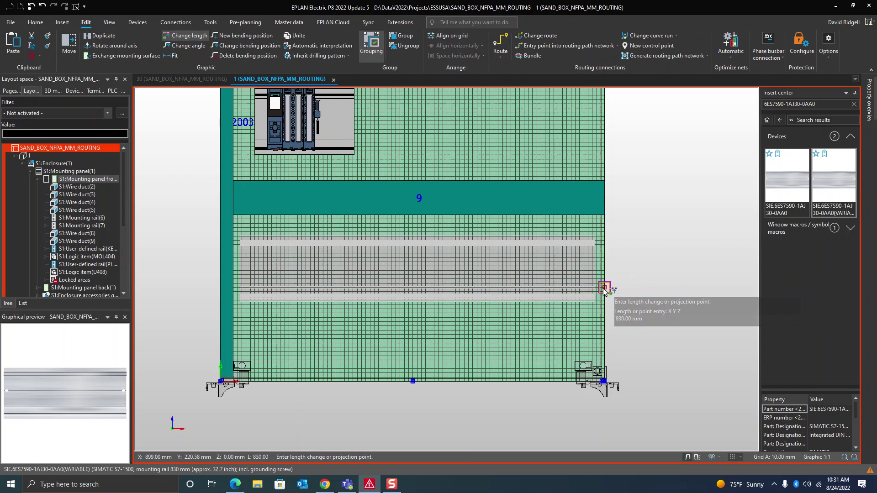
{"action": "scroll", "coordinate": [604, 290], "scroll_direction": "up", "scroll_amount": 1}
{"action": "left_click", "coordinate": [461, 286]}
{"action": "key", "text": "Escape"}
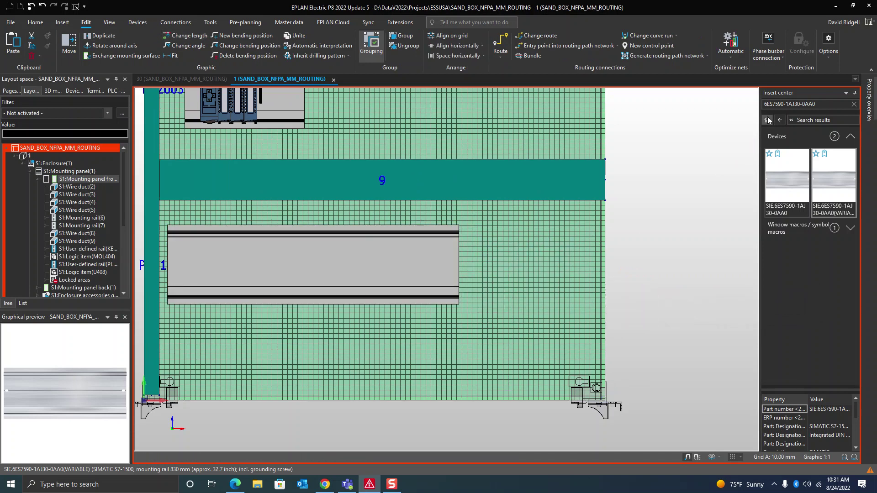
{"action": "scroll", "coordinate": [360, 237], "scroll_direction": "down", "scroll_amount": 1}
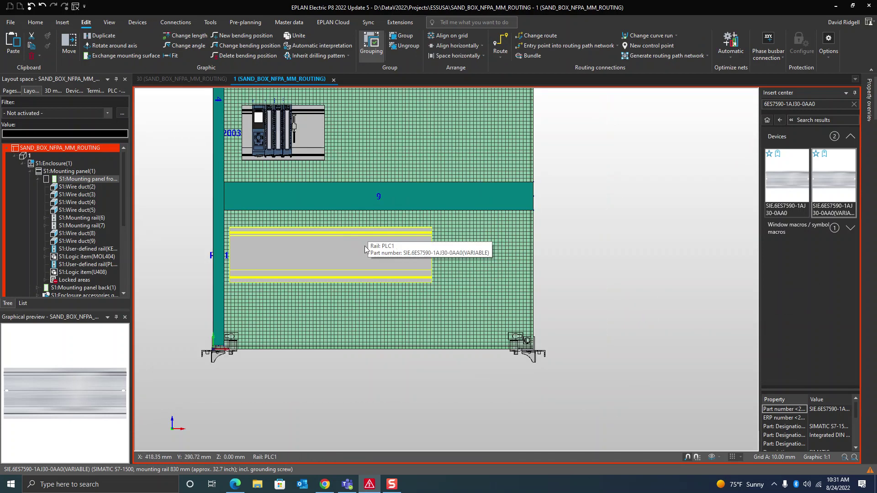
{"action": "scroll", "coordinate": [397, 268], "scroll_direction": "up", "scroll_amount": 2}
{"action": "scroll", "coordinate": [488, 283], "scroll_direction": "down", "scroll_amount": 1}
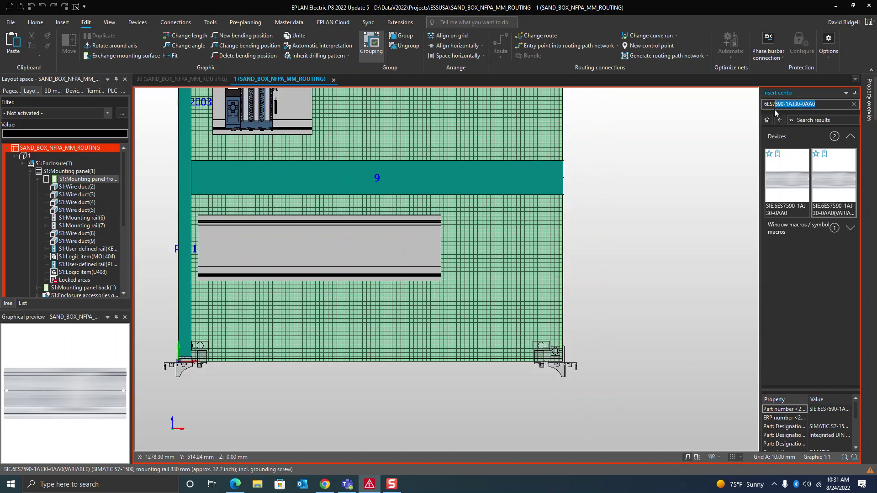
Step: Widen the part search to 6ES7 and place SIE.6ES7515-2AM02-0AB0 at rail PLC1's left end
{"action": "key", "text": "BackSpace"}
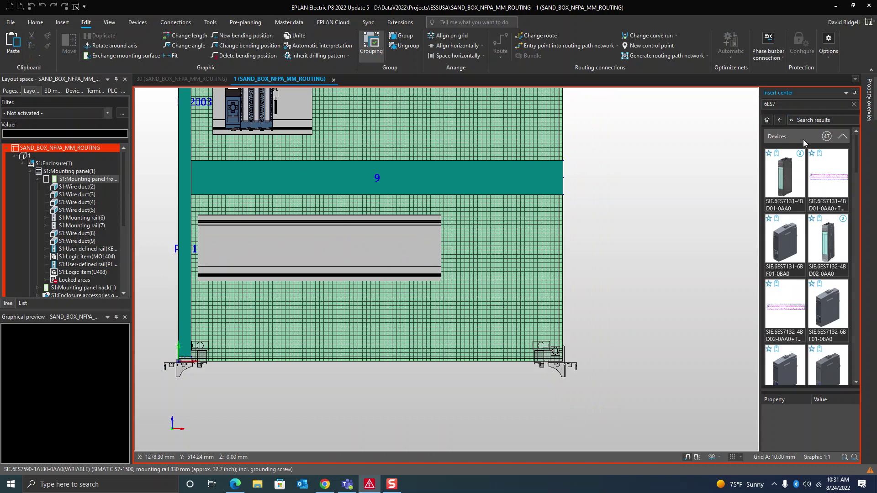
{"action": "scroll", "coordinate": [819, 258], "scroll_direction": "down", "scroll_amount": 10}
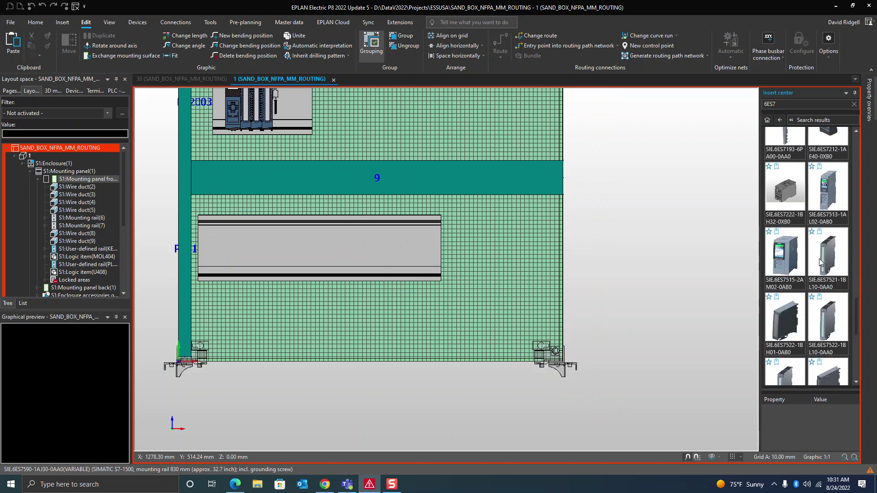
{"action": "left_click", "coordinate": [786, 248]}
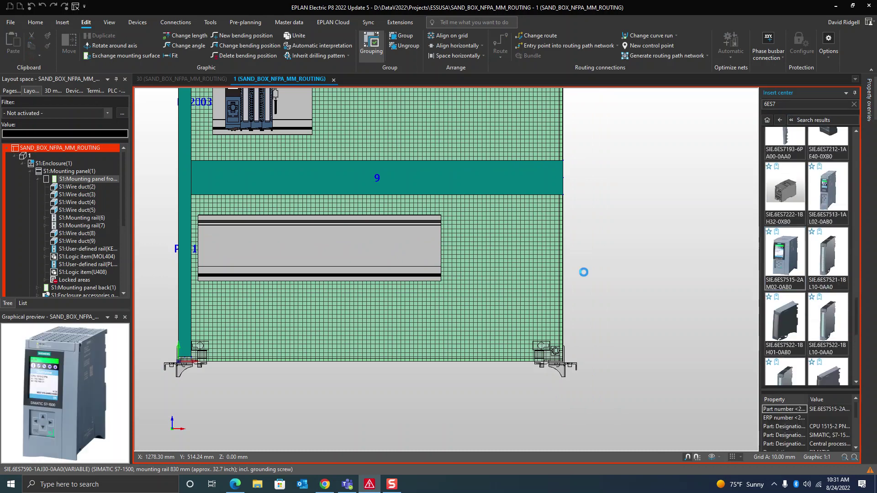
{"action": "scroll", "coordinate": [312, 254], "scroll_direction": "up", "scroll_amount": 2}
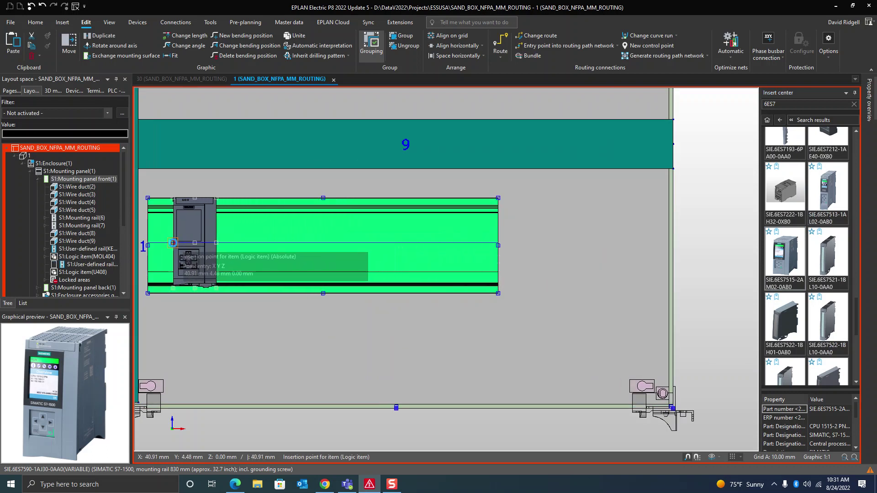
{"action": "left_click", "coordinate": [236, 250]}
{"action": "scroll", "coordinate": [228, 283], "scroll_direction": "up", "scroll_amount": 3}
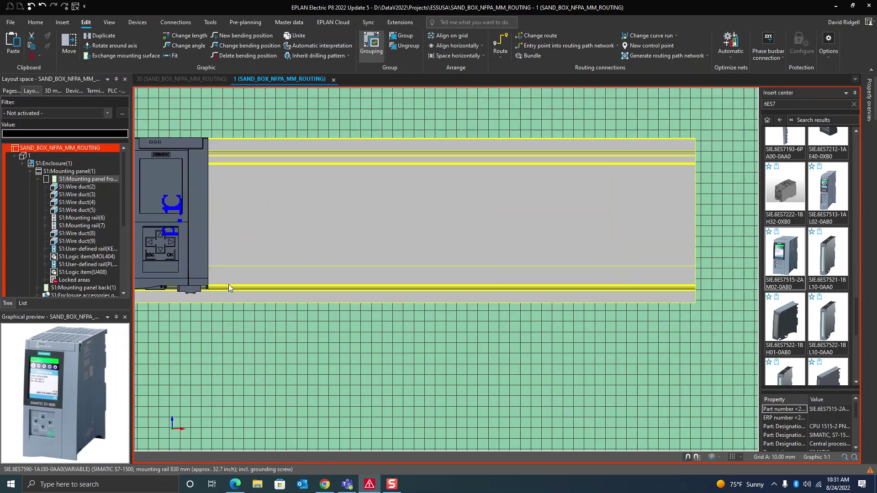
{"action": "scroll", "coordinate": [229, 283], "scroll_direction": "down", "scroll_amount": 1}
{"action": "key", "text": "Escape"}
Step: Orbit the panel to check the mounted CPU in 3D, then restore the front view
{"action": "left_click_drag", "start_coordinate": [244, 275], "coordinate": [405, 242]}
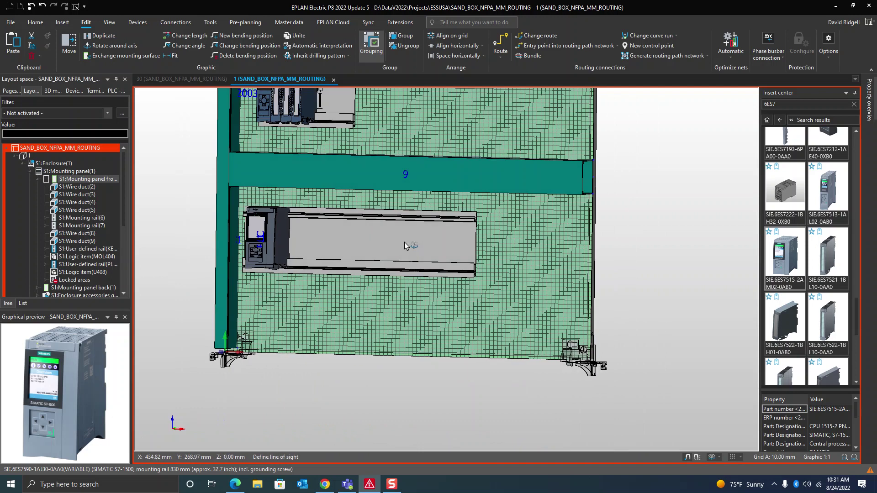
{"action": "left_click", "coordinate": [719, 457]}
{"action": "left_click", "coordinate": [756, 396]}
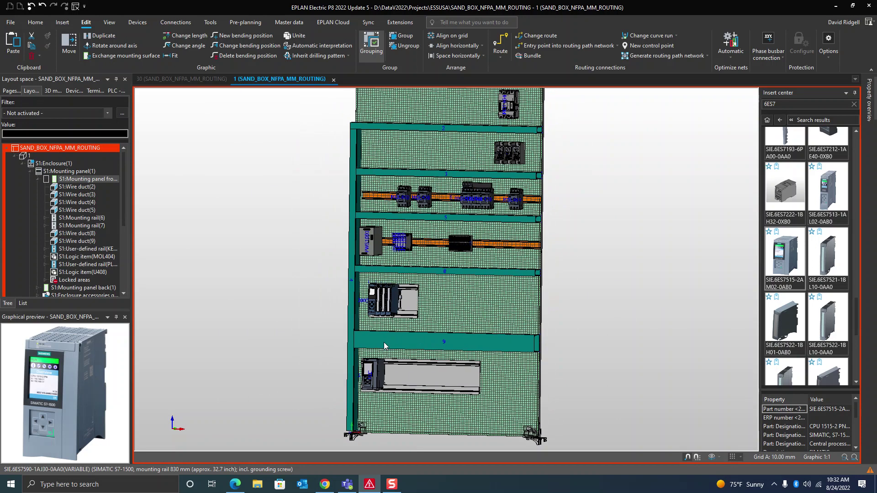
{"action": "scroll", "coordinate": [401, 391], "scroll_direction": "up", "scroll_amount": 5}
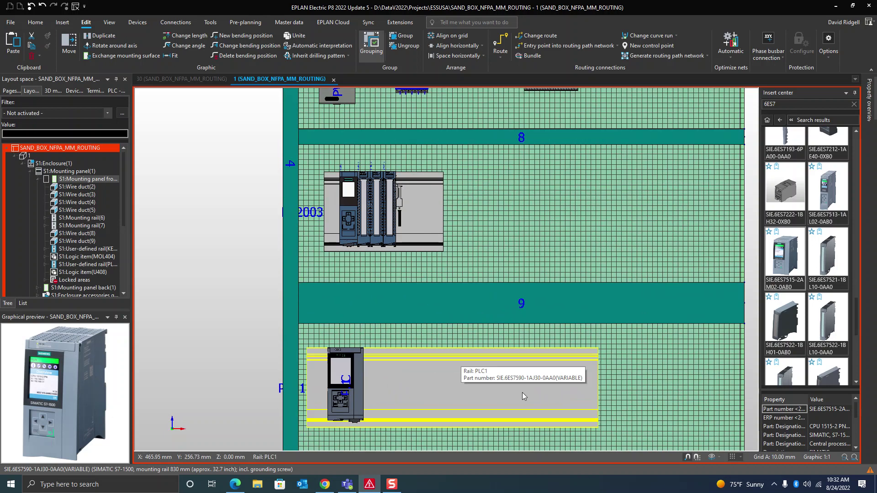